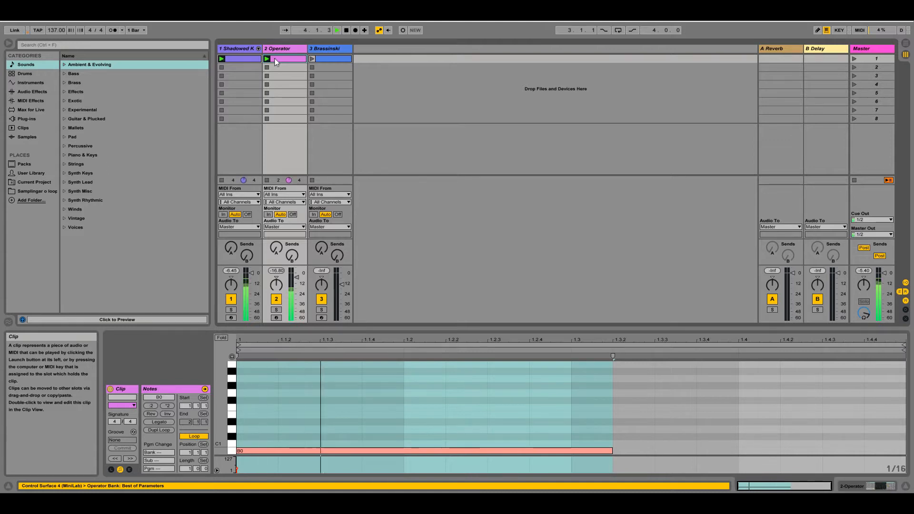
Launch the Brassinski clip alongside the other two clips to hear them together, and stop playback
{"action": "left_click", "coordinate": [313, 59]}
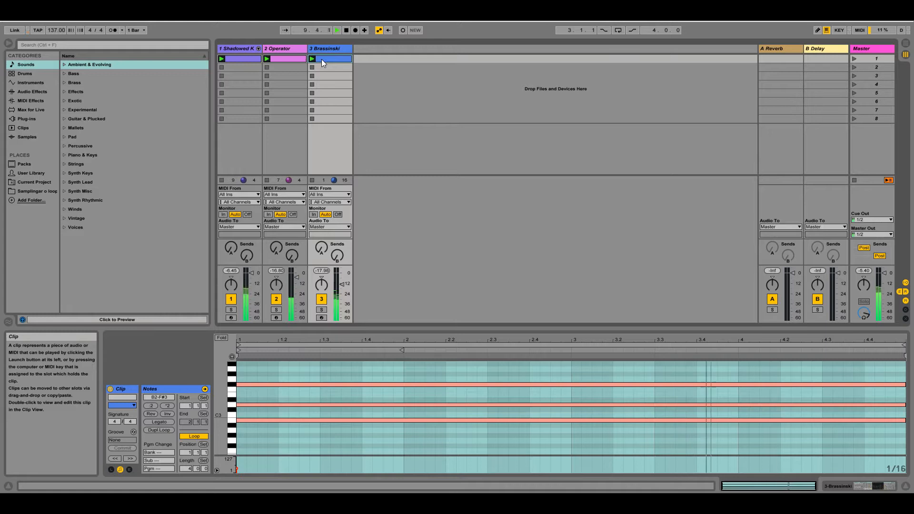
{"action": "key", "text": "space"}
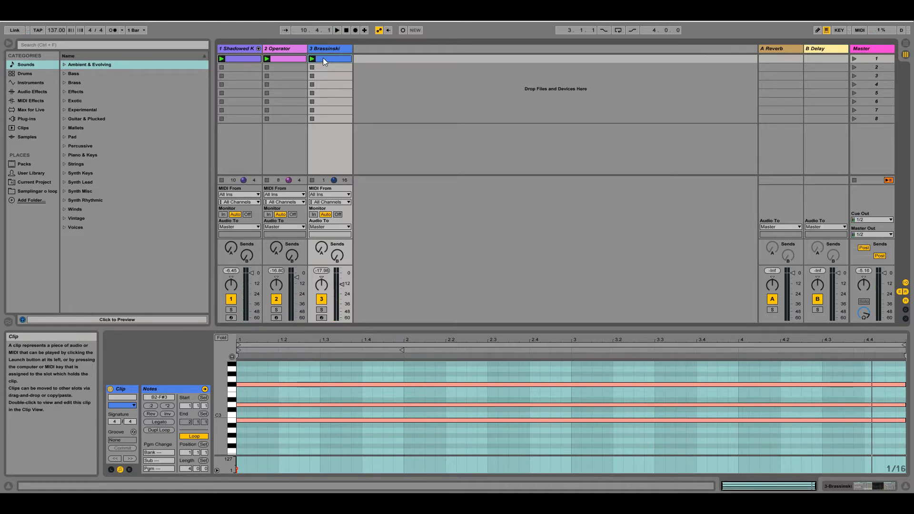
Insert an audio track after Brassinski and rename it Control
{"action": "right_click", "coordinate": [368, 49]}
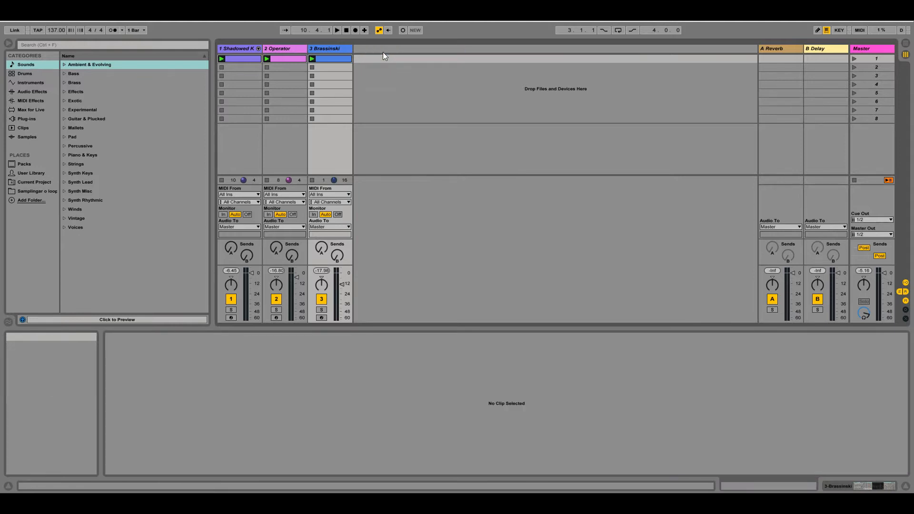
{"action": "left_click", "coordinate": [384, 54]}
{"action": "left_click", "coordinate": [384, 50]}
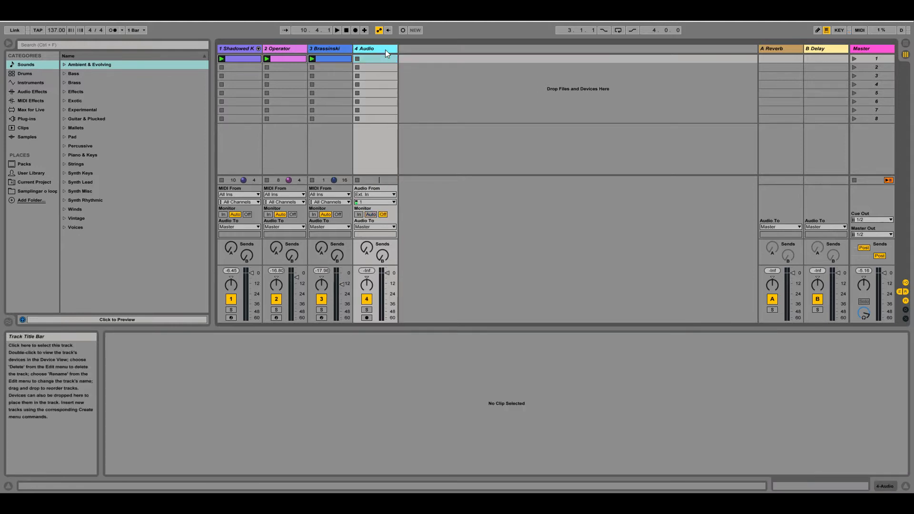
{"action": "type", "text": "Control"}
Search the clip library for "drum" and place BIG Drum Pt2.alc in the Control track's first slot
{"action": "left_click", "coordinate": [42, 128]}
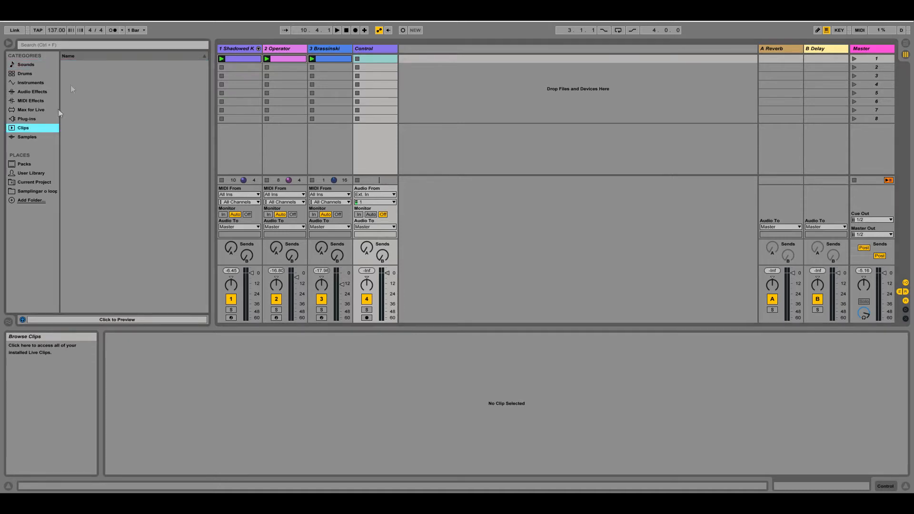
{"action": "left_click", "coordinate": [84, 45]}
{"action": "type", "text": "drum"}
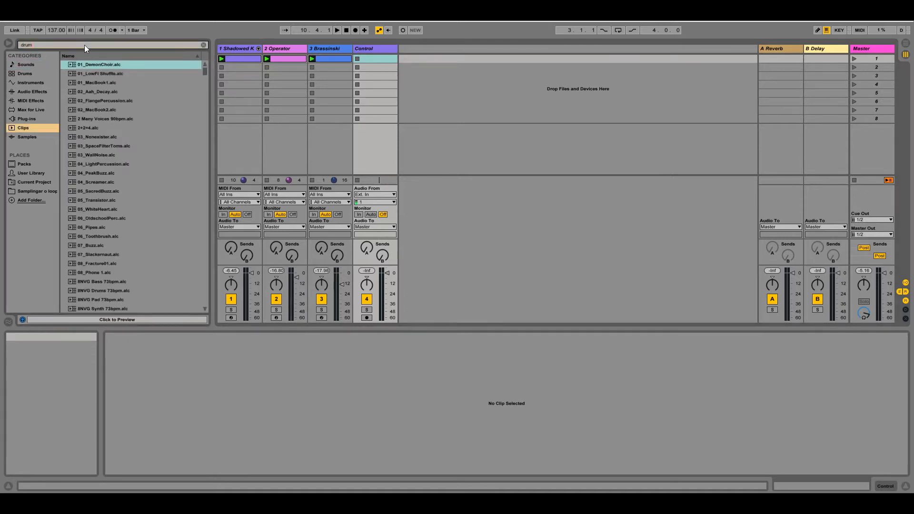
{"action": "left_click_drag", "start_coordinate": [95, 164], "coordinate": [380, 63]}
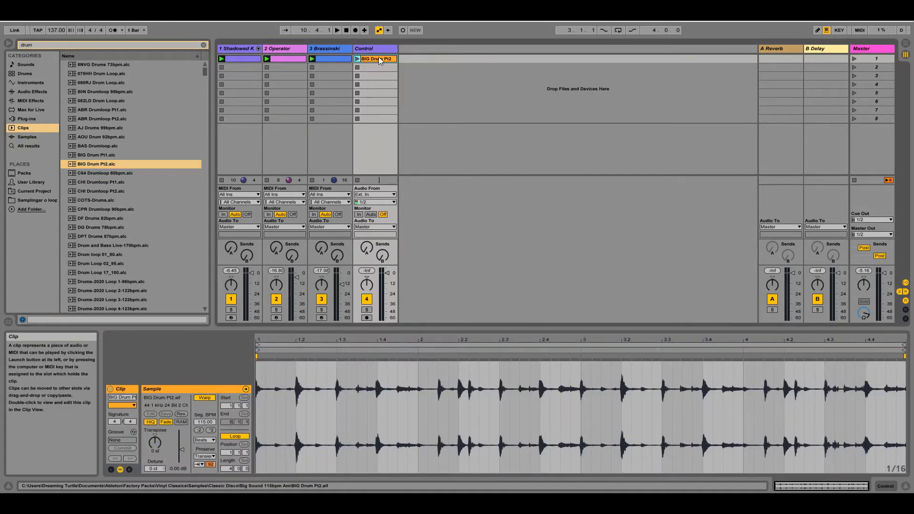
Raise the BIG Drum Pt2 clip's gain to 3.56 dB while it plays, and mute the Control track
{"action": "left_click", "coordinate": [357, 59]}
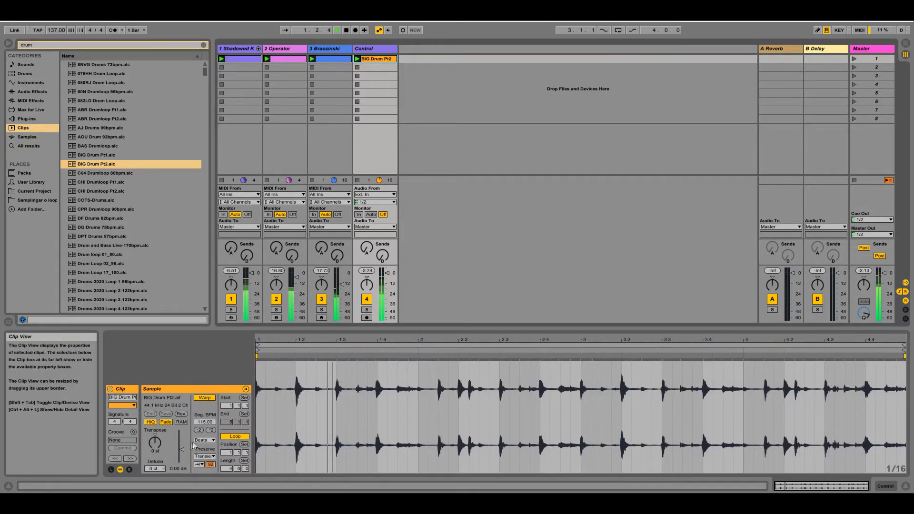
{"action": "left_click_drag", "start_coordinate": [181, 450], "coordinate": [181, 447]}
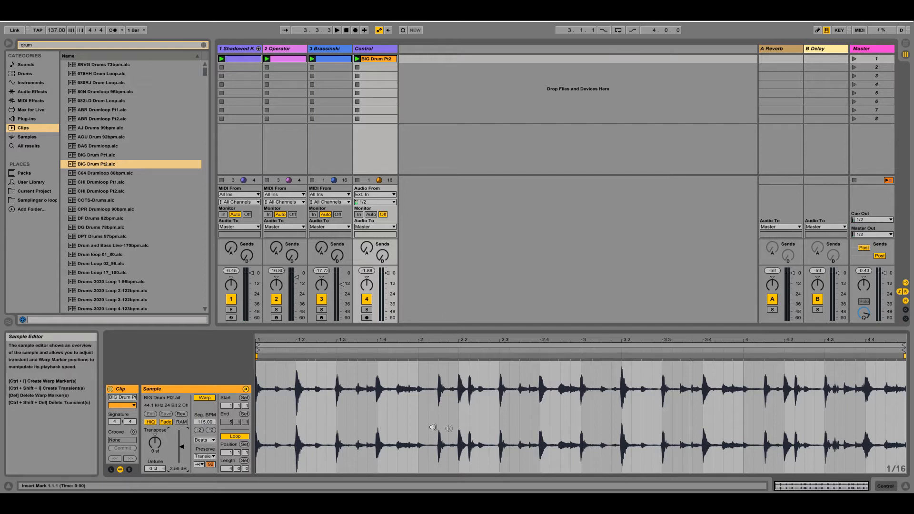
{"action": "left_click", "coordinate": [365, 299]}
Add a Compressor from the audio effects to the end of the Brassinski track's device chain
{"action": "left_click", "coordinate": [331, 48]}
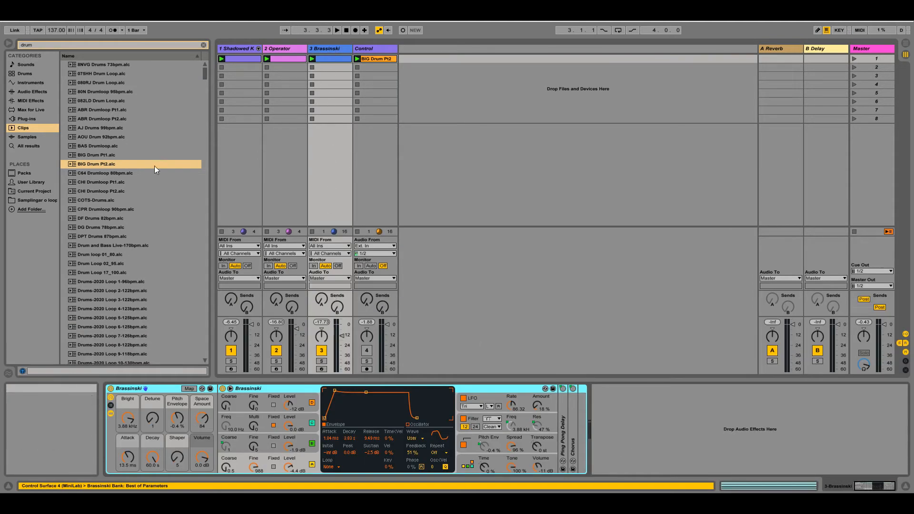
{"action": "left_click", "coordinate": [38, 91]}
{"action": "left_click", "coordinate": [203, 44]}
{"action": "double_click", "coordinate": [93, 130]}
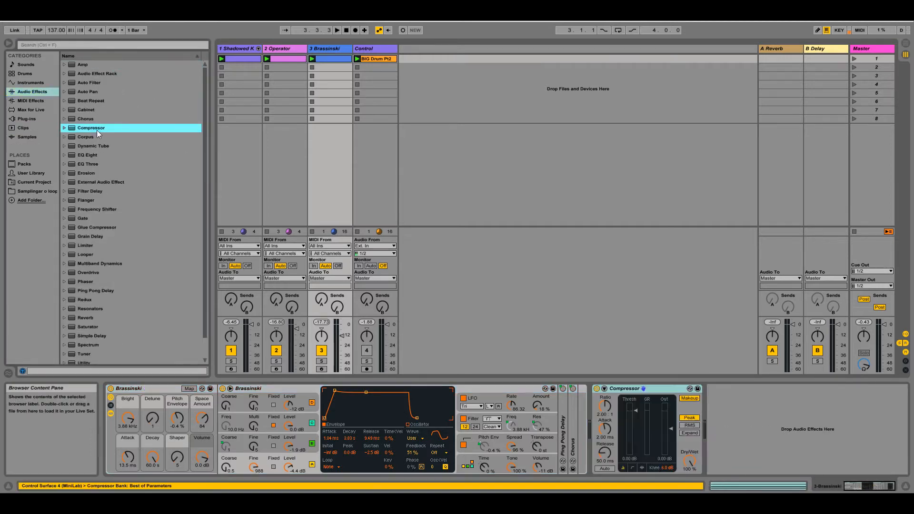
Set the Compressor to Expand mode and enable its sidechain with Control as the audio source
{"action": "left_click", "coordinate": [656, 391]}
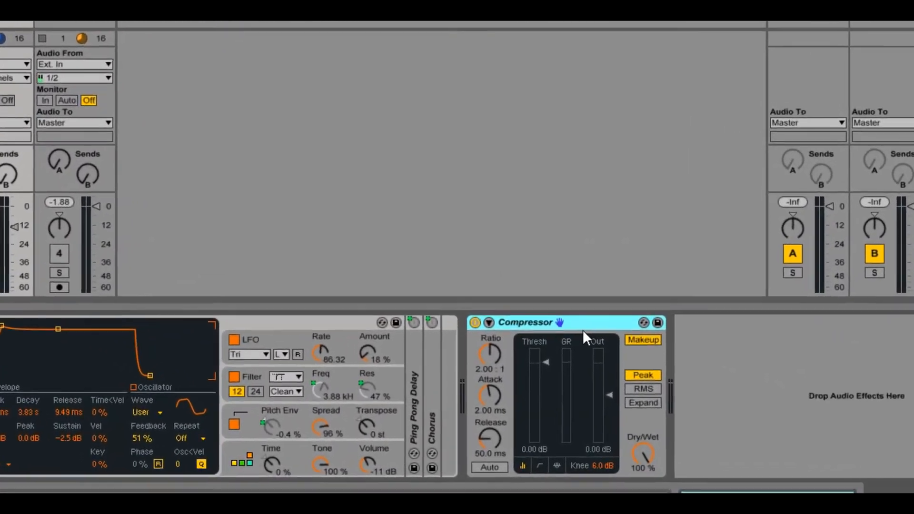
{"action": "left_click", "coordinate": [646, 405]}
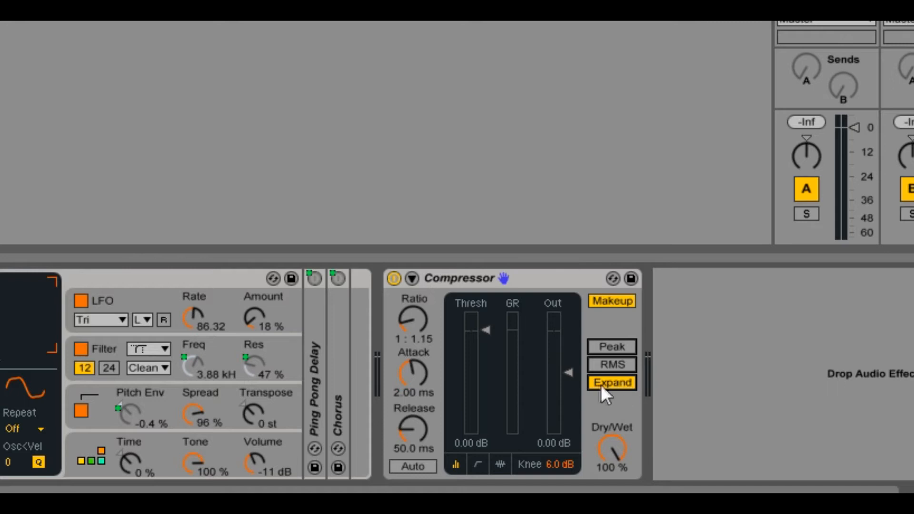
{"action": "left_click", "coordinate": [412, 278]}
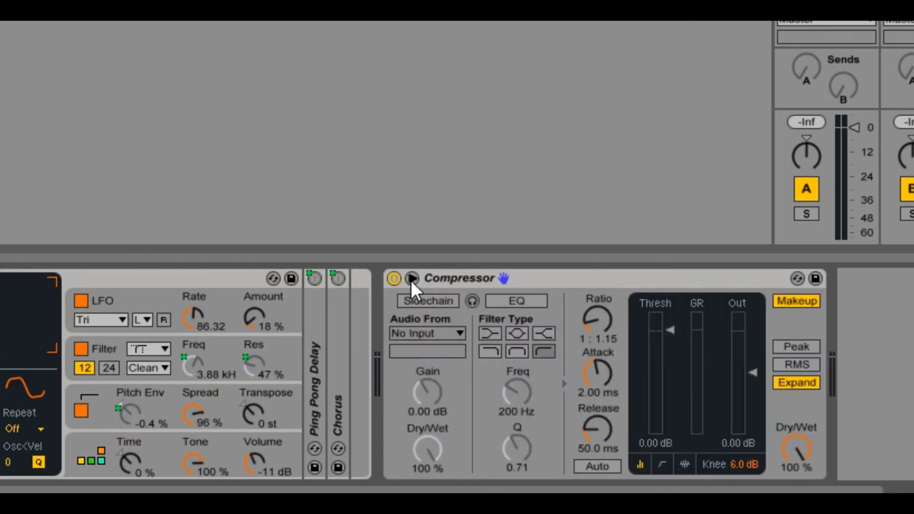
{"action": "left_click", "coordinate": [431, 300]}
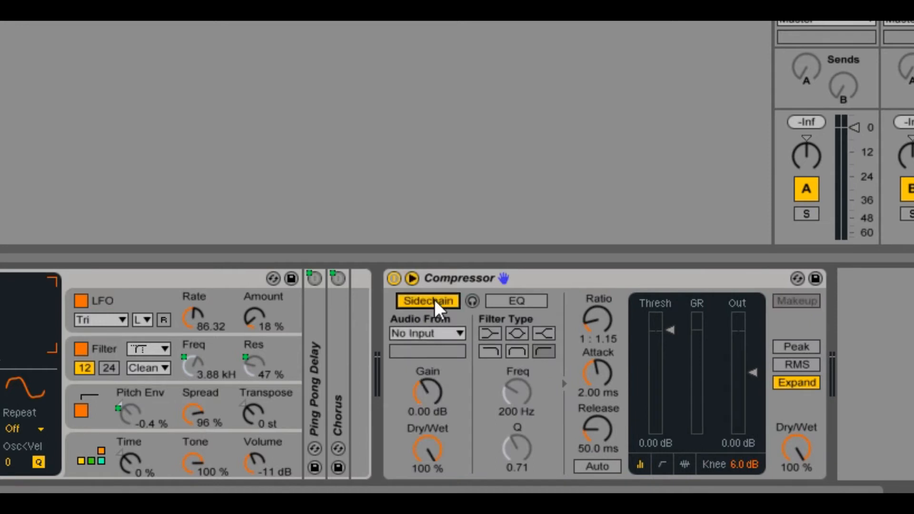
{"action": "left_click", "coordinate": [435, 328]}
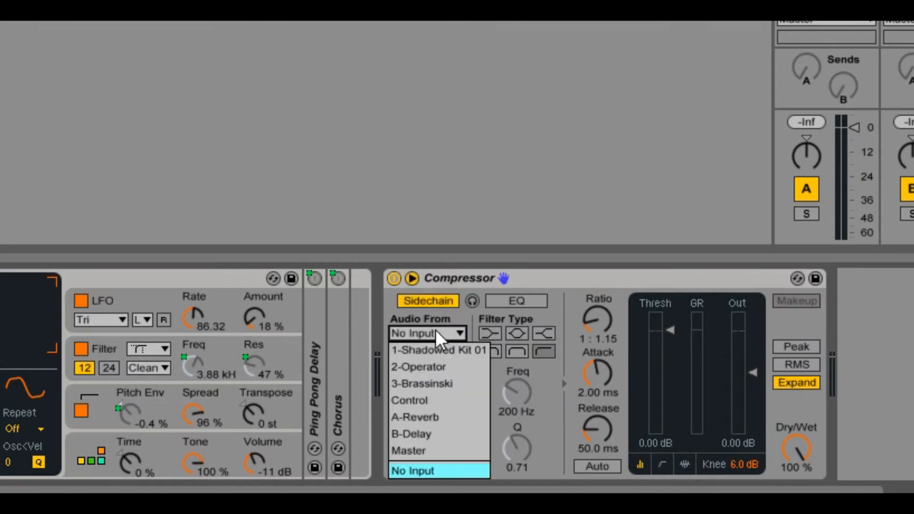
{"action": "left_click", "coordinate": [426, 406]}
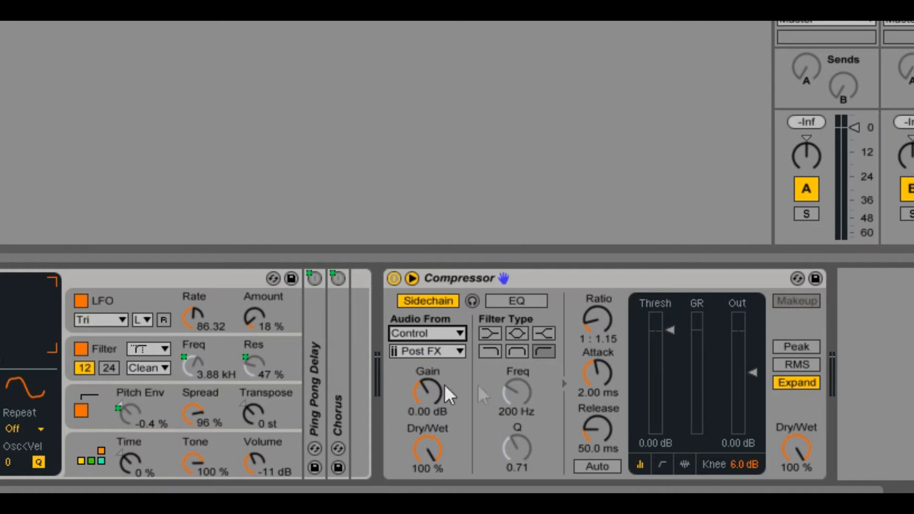
Set the Compressor's threshold to -29.0 dB and its ratio to 1 : 1.75 while listening
{"action": "left_click_drag", "start_coordinate": [672, 338], "coordinate": [668, 402]}
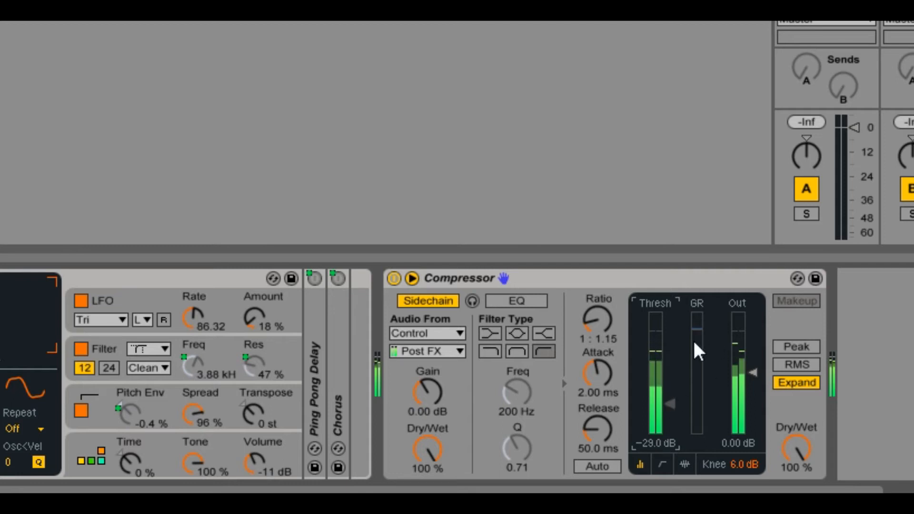
{"action": "left_click", "coordinate": [601, 337]}
{"action": "left_click_drag", "start_coordinate": [601, 337], "coordinate": [601, 324]}
{"action": "left_click", "coordinate": [667, 400]}
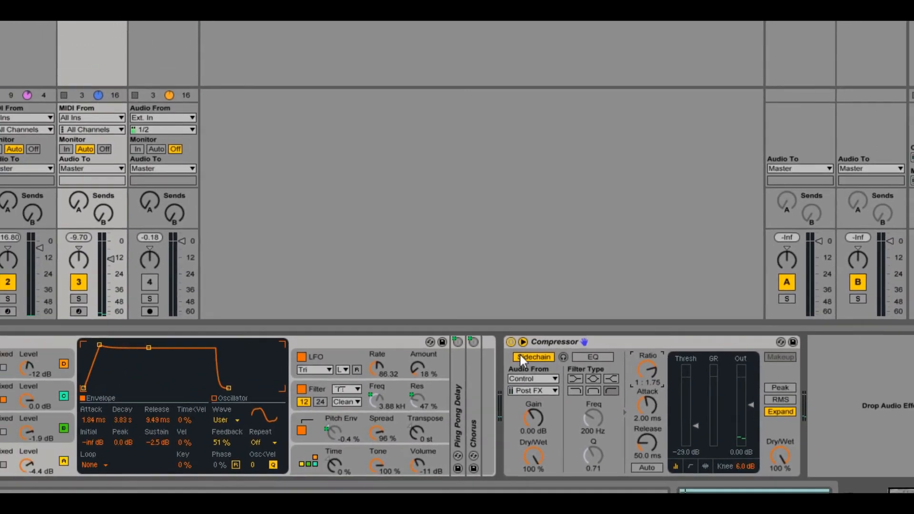
Switch off the Compressor and add a Gate after it on the Brassinski track
{"action": "left_click", "coordinate": [395, 278]}
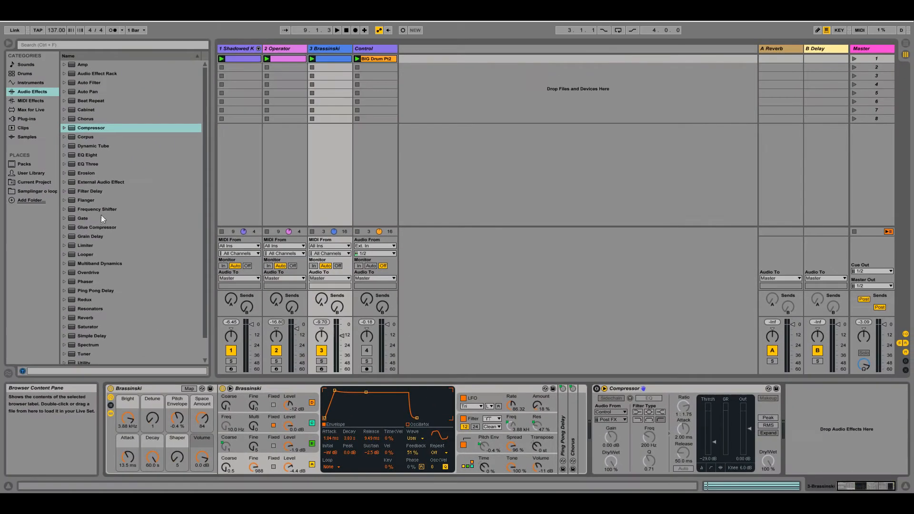
{"action": "left_click", "coordinate": [99, 217]}
{"action": "double_click", "coordinate": [99, 218]}
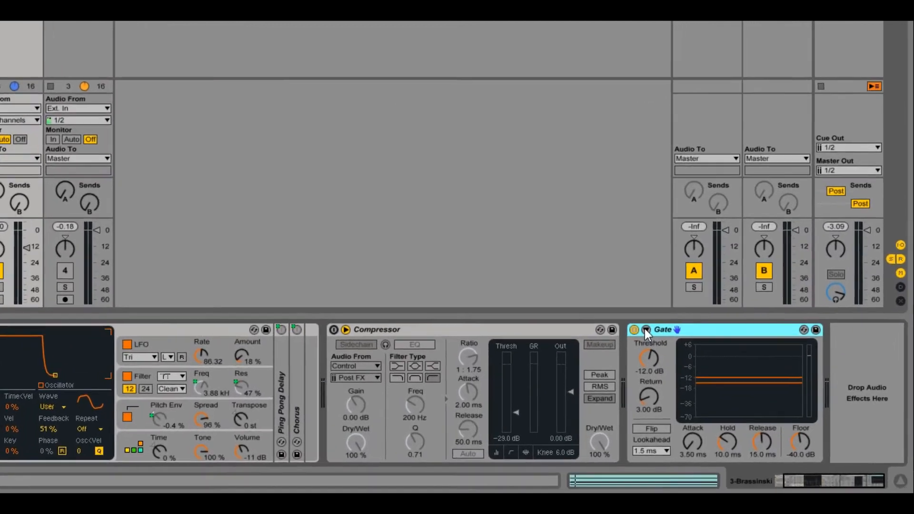
Expand the Gate's sidechain section and enable the sidechain with Control as the audio source
{"action": "left_click", "coordinate": [645, 329]}
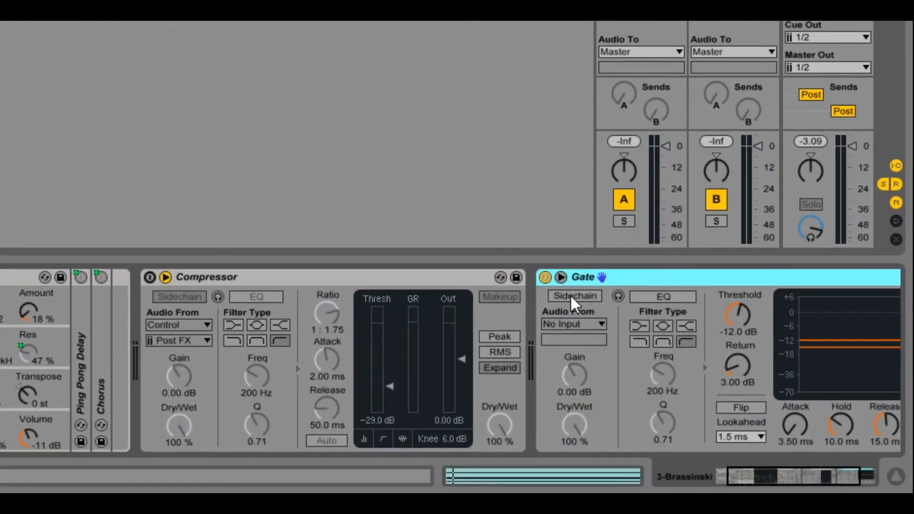
{"action": "left_click", "coordinate": [570, 296]}
{"action": "left_click", "coordinate": [581, 325]}
{"action": "left_click", "coordinate": [581, 382]}
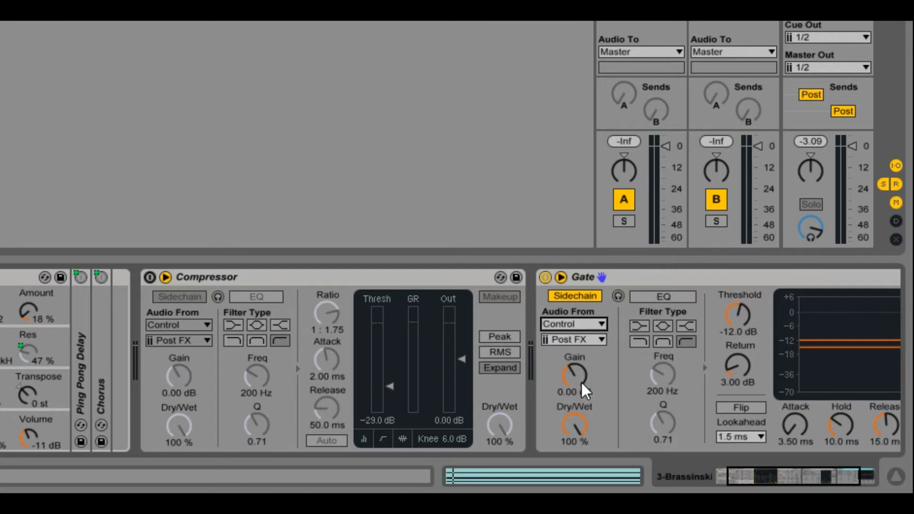
Adjust the Gate's threshold to -21.2 dB during playback
{"action": "left_click_drag", "start_coordinate": [786, 472], "coordinate": [804, 473]}
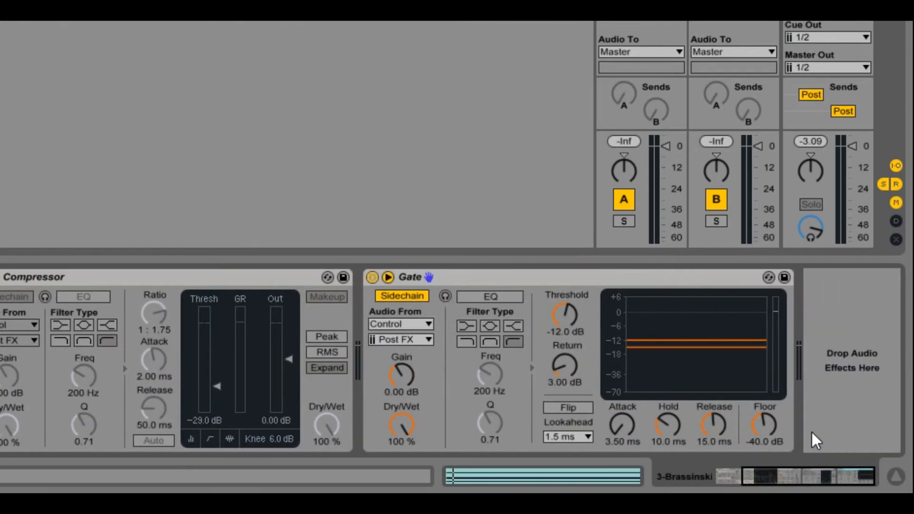
{"action": "left_click_drag", "start_coordinate": [564, 310], "coordinate": [564, 289]}
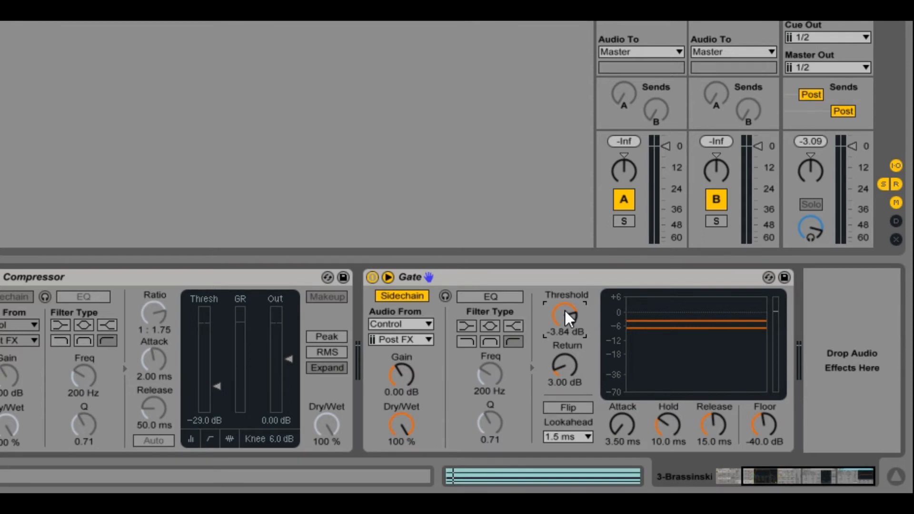
{"action": "key", "text": "space"}
{"action": "left_click_drag", "start_coordinate": [564, 289], "coordinate": [564, 316]}
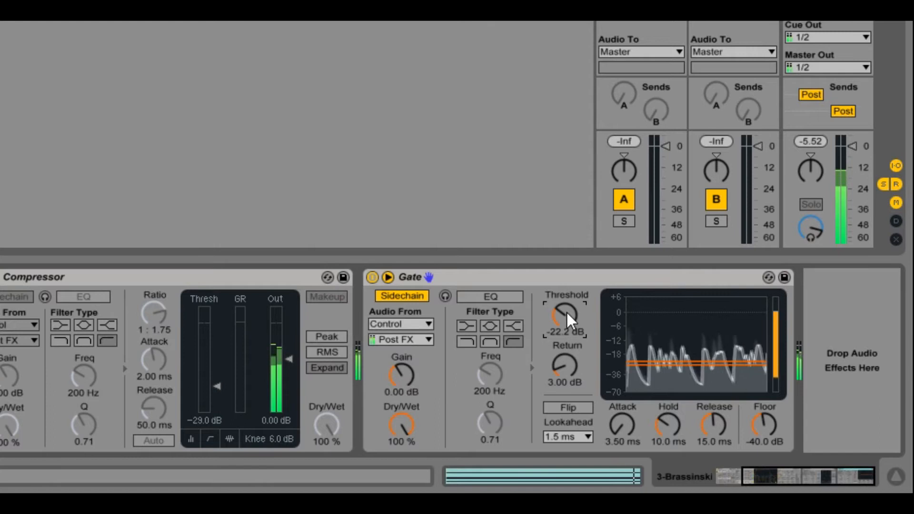
{"action": "left_click_drag", "start_coordinate": [567, 312], "coordinate": [566, 310]}
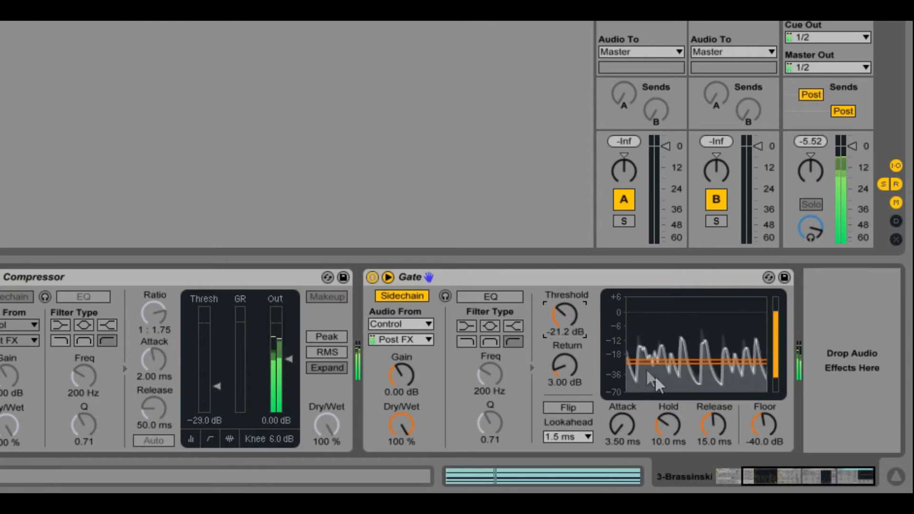
Set the Gate's release to 8.29 ms and switch the Compressor back on
{"action": "mouse_move", "coordinate": [719, 423]}
{"action": "left_mouse_down"}
{"action": "mouse_move", "coordinate": [719, 410]}
{"action": "mouse_move", "coordinate": [718, 422]}
{"action": "left_mouse_up"}
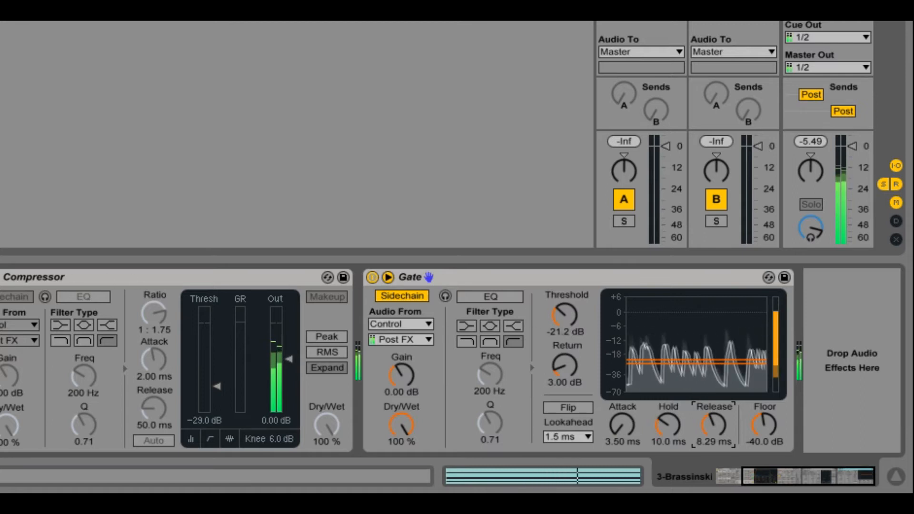
{"action": "left_click", "coordinate": [0, 277]}
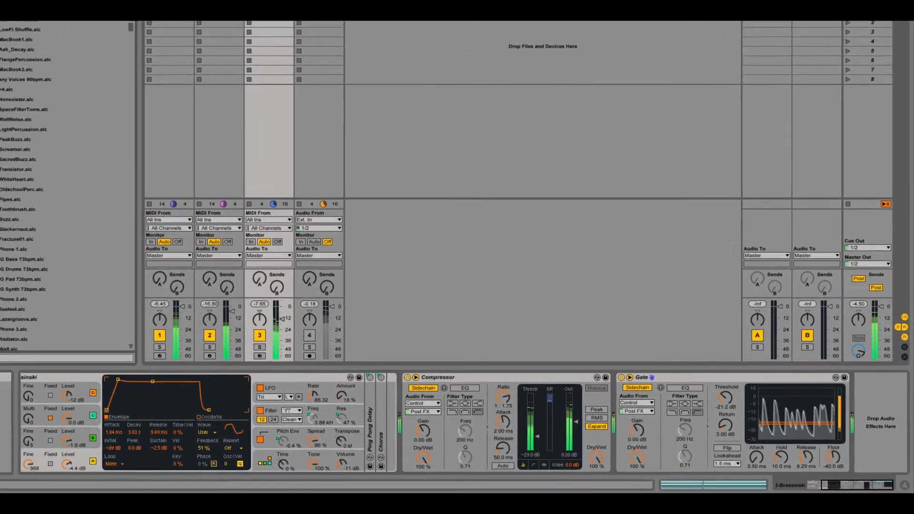
Search the clips for "drum" again, add DF Drums 82bpm.alc to Control's second slot, and launch it with its sample view open
{"action": "left_click", "coordinate": [71, 29]}
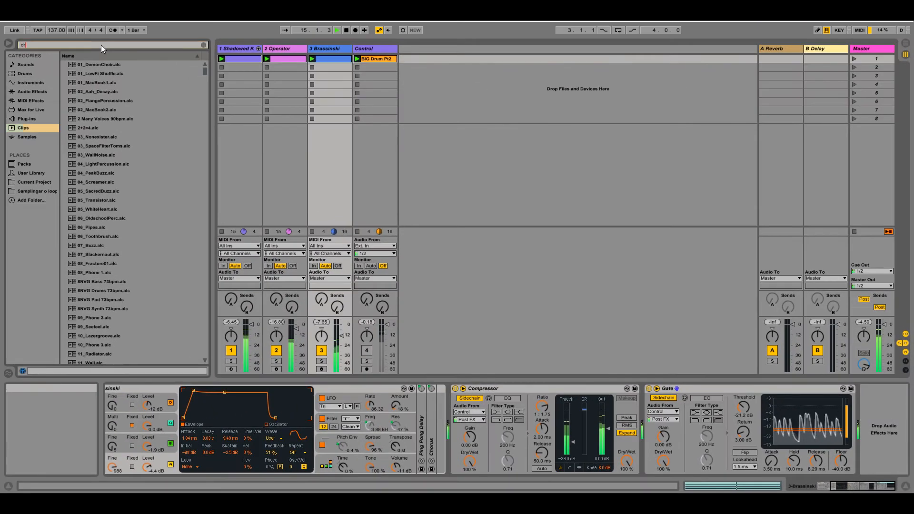
{"action": "type", "text": "drum"}
{"action": "left_click_drag", "start_coordinate": [99, 217], "coordinate": [356, 67]}
{"action": "left_click", "coordinate": [356, 68]}
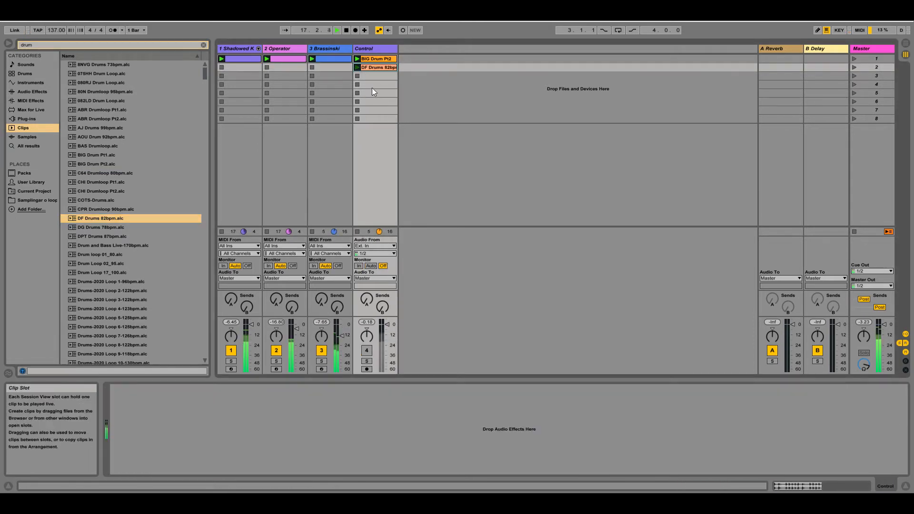
{"action": "double_click", "coordinate": [376, 67]}
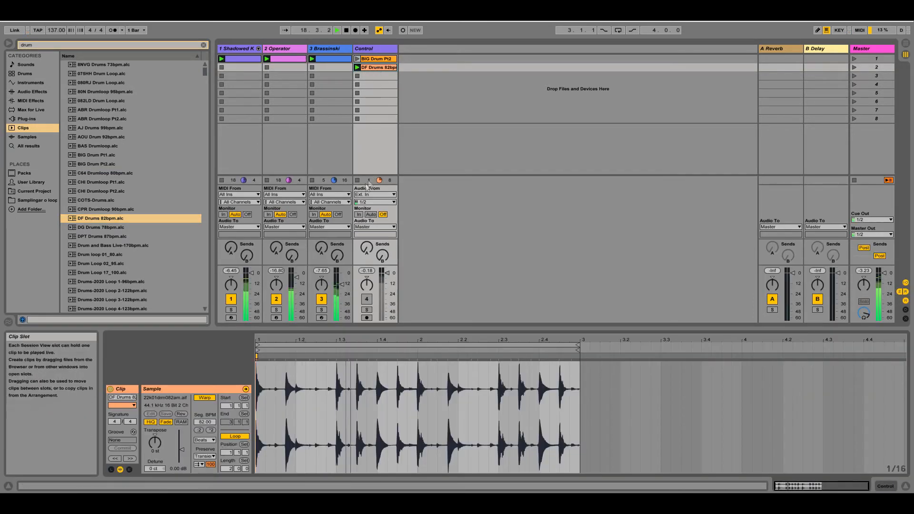
Add DPT Drums 87bpm.alc and Drum Loop 02_95.alc to Control's third and fourth slots, launching each before returning to BIG Drum Pt2
{"action": "left_click_drag", "start_coordinate": [100, 236], "coordinate": [371, 76]}
{"action": "left_click", "coordinate": [356, 76]}
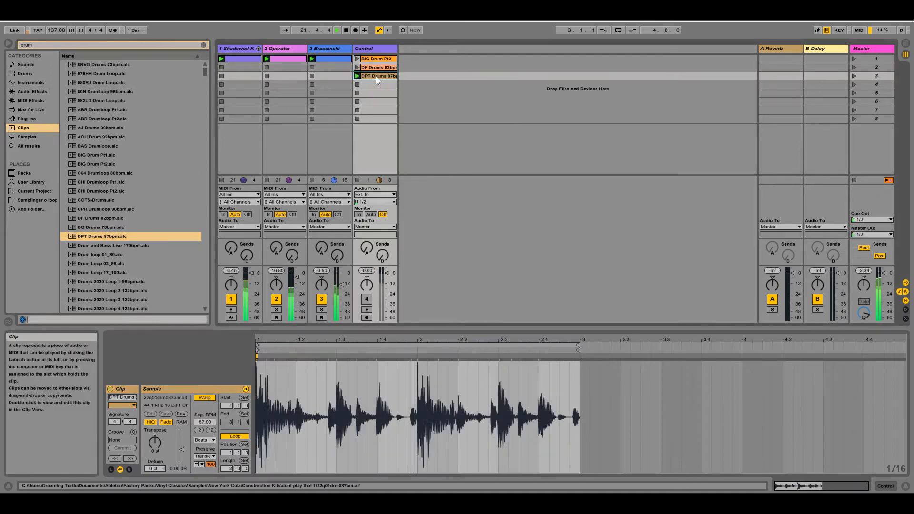
{"action": "left_click_drag", "start_coordinate": [106, 263], "coordinate": [376, 85]}
{"action": "left_click", "coordinate": [357, 85]}
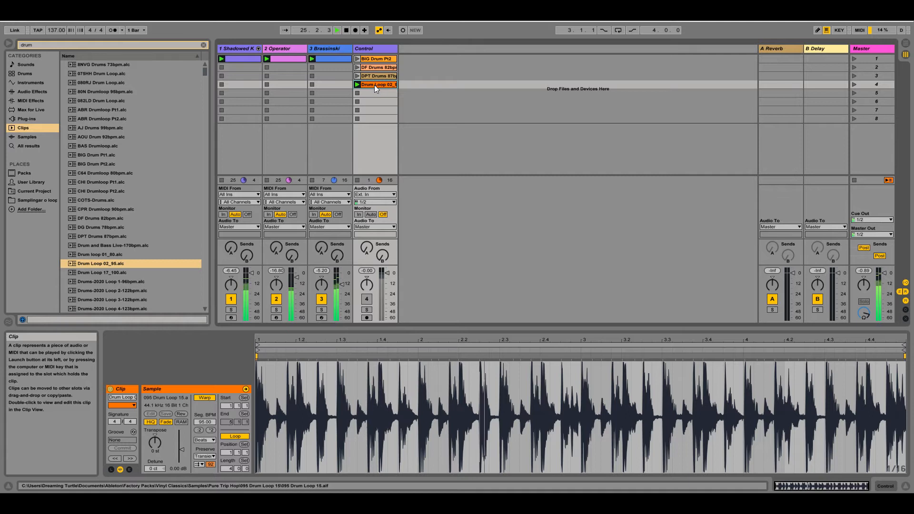
{"action": "left_click", "coordinate": [374, 61]}
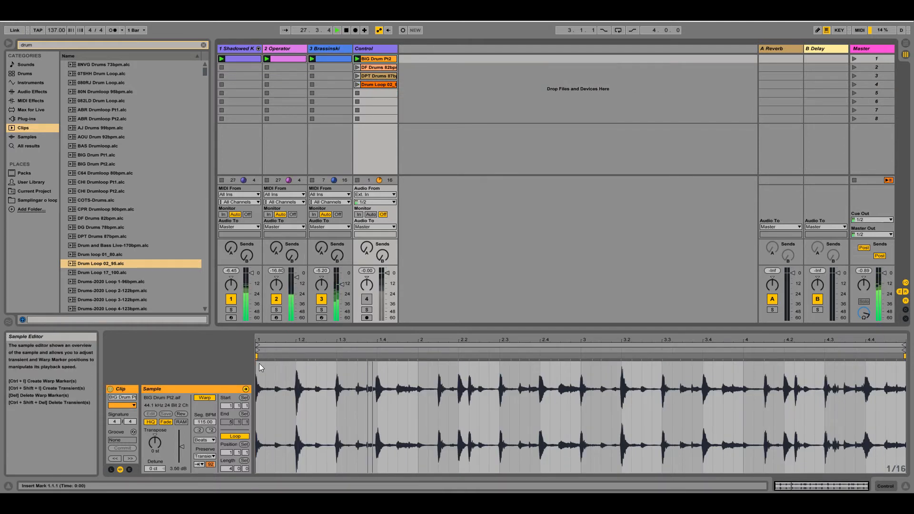
Move BIG Drum Pt2's start marker later, and loop only the section starting at 1.4.1 with a length of 0.3.2
{"action": "left_click_drag", "start_coordinate": [257, 345], "coordinate": [317, 346]}
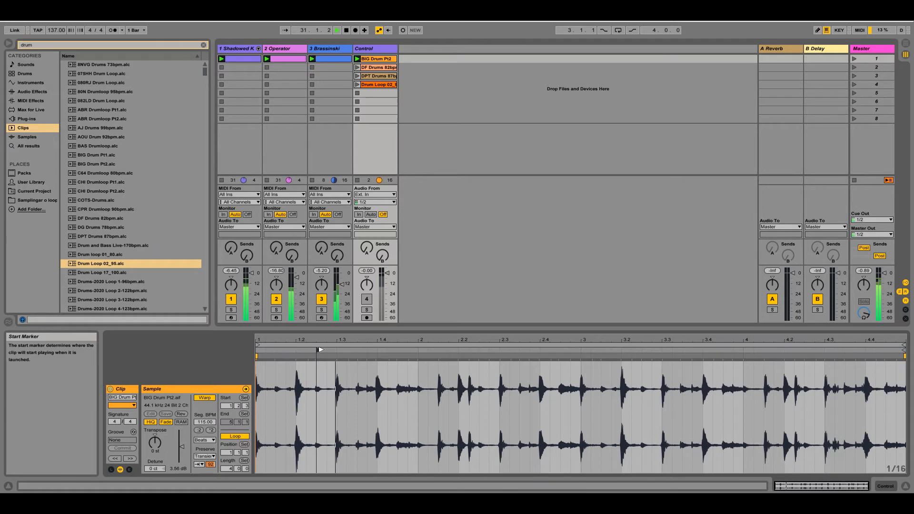
{"action": "left_click_drag", "start_coordinate": [379, 416], "coordinate": [518, 416]}
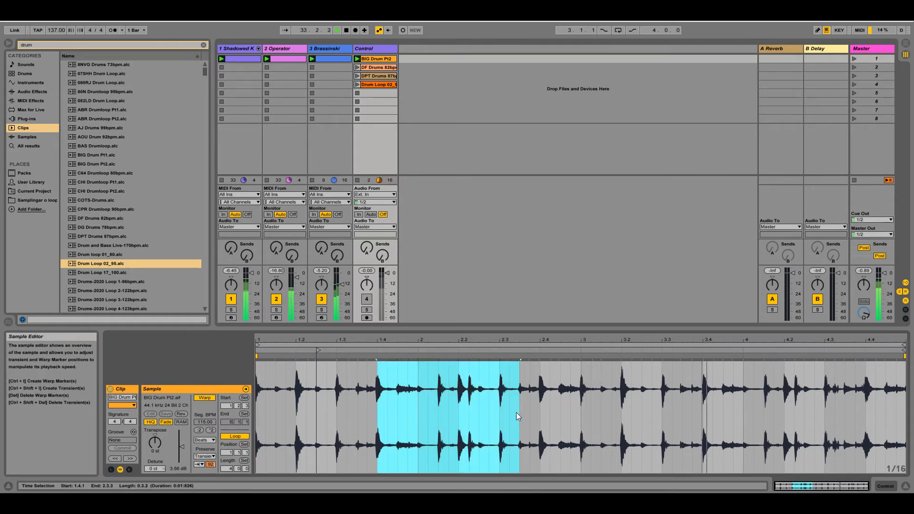
{"action": "key", "text": "ctrl+l"}
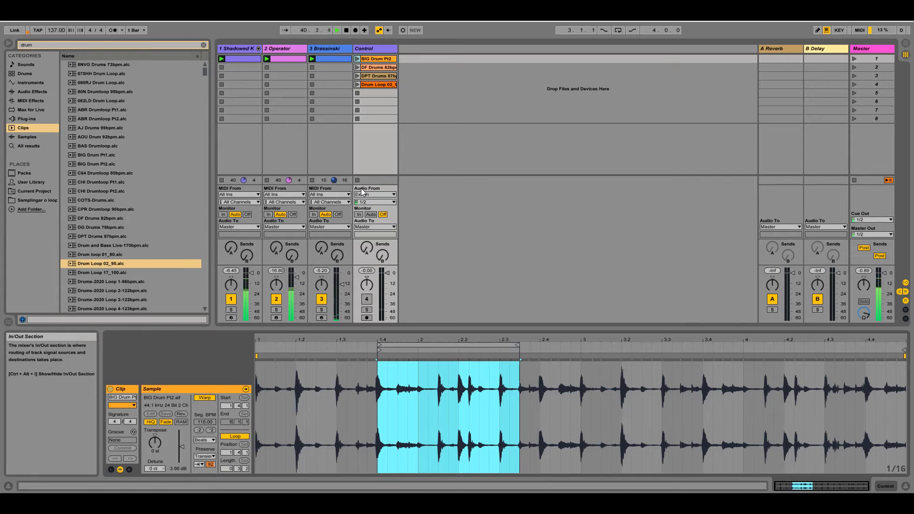
Arm the Control track with monitoring set to Auto, and launch BIG Drum Pt2 on it
{"action": "left_click", "coordinate": [367, 318]}
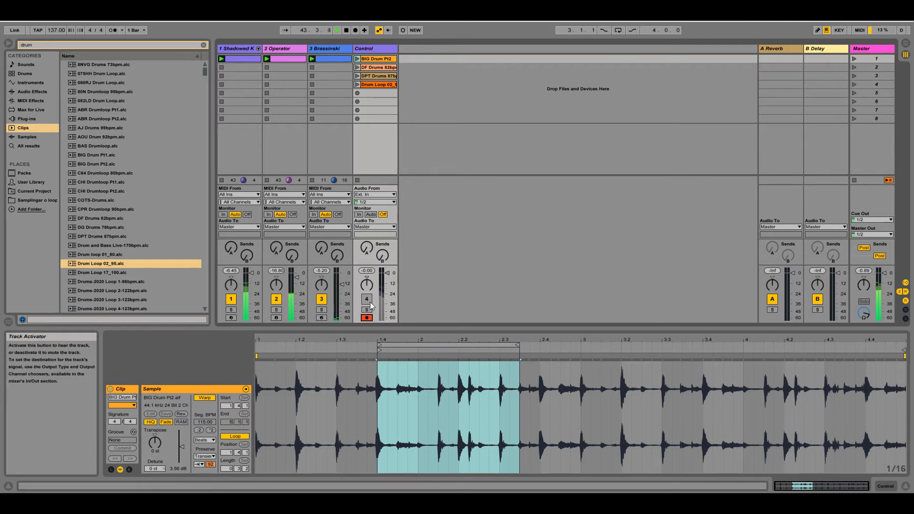
{"action": "left_click", "coordinate": [371, 214]}
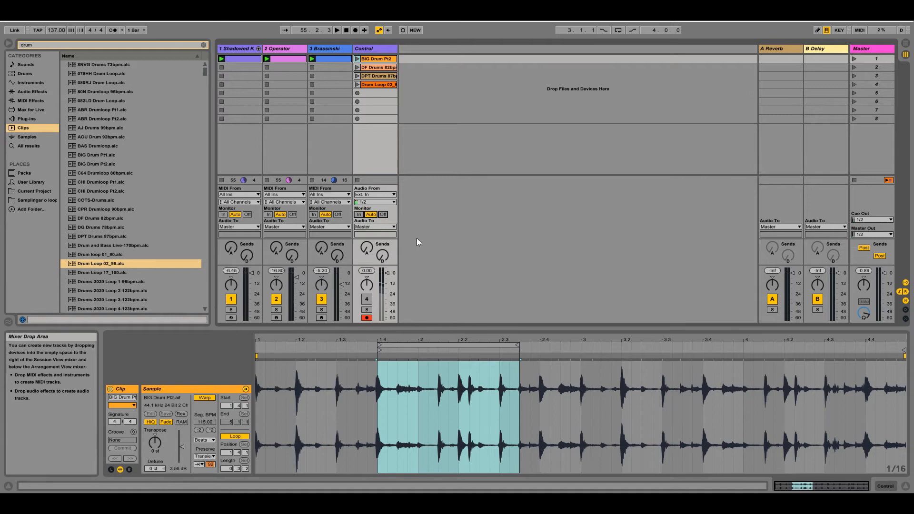
{"action": "left_click", "coordinate": [332, 49]}
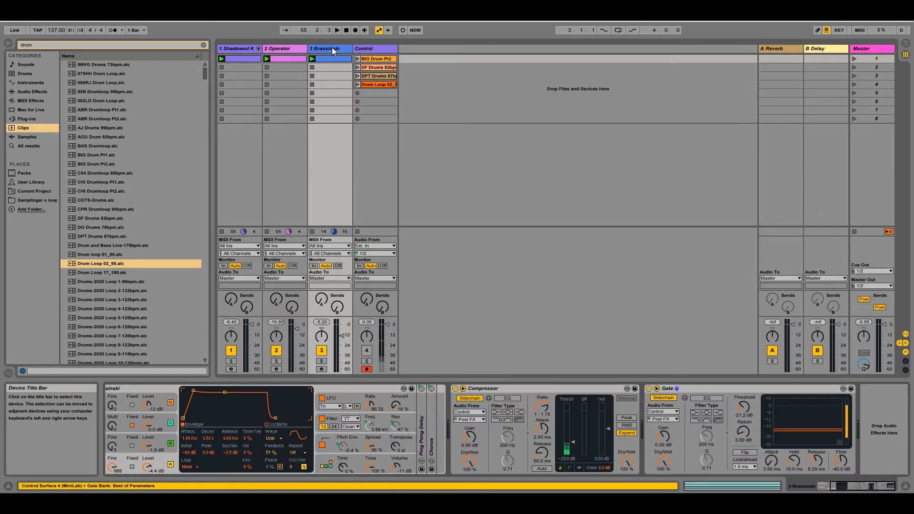
{"action": "left_click", "coordinate": [357, 59]}
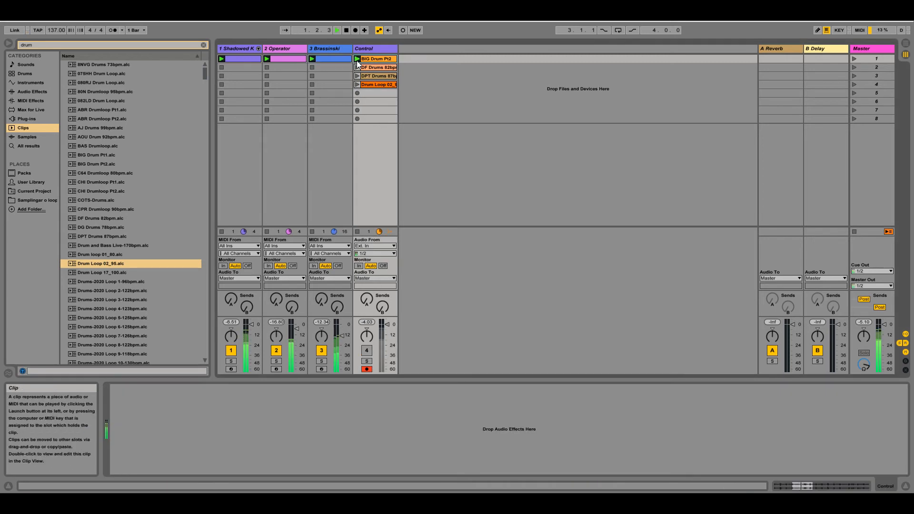
{"action": "left_click", "coordinate": [329, 49]}
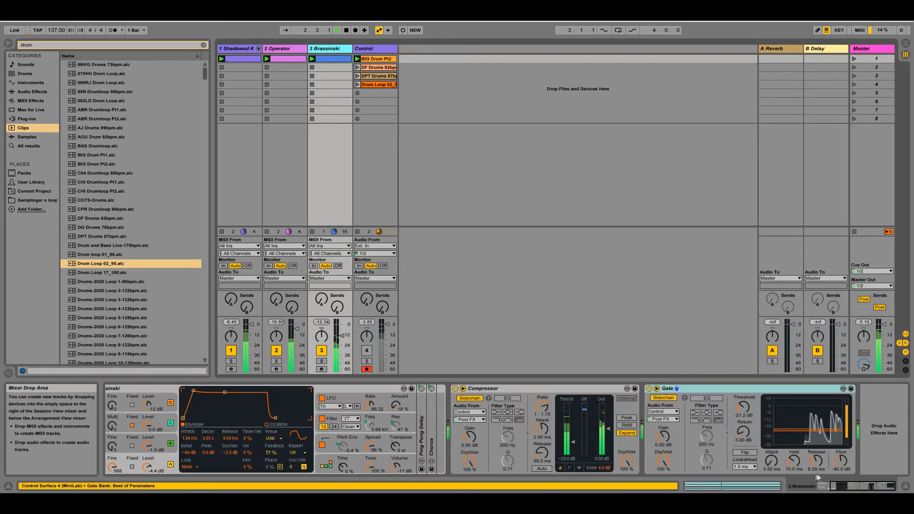
{"action": "left_click", "coordinate": [40, 93]}
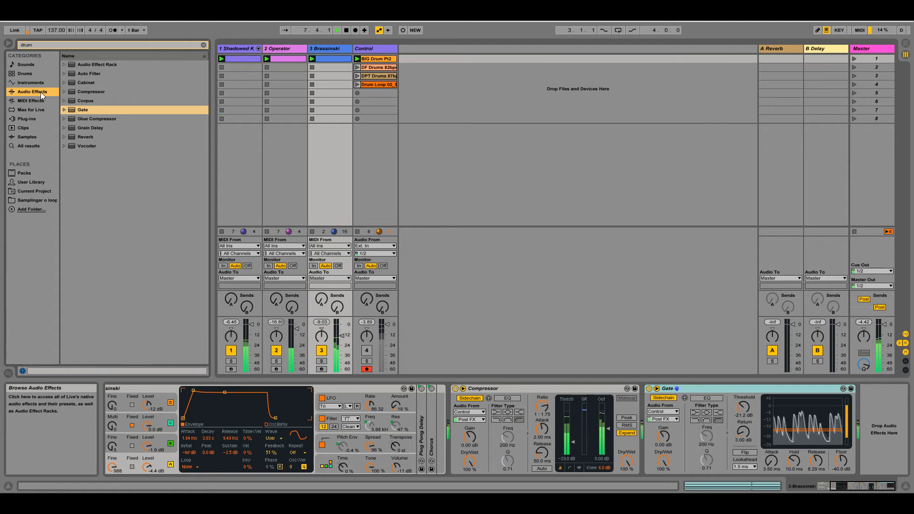
{"action": "double_click", "coordinate": [93, 75]}
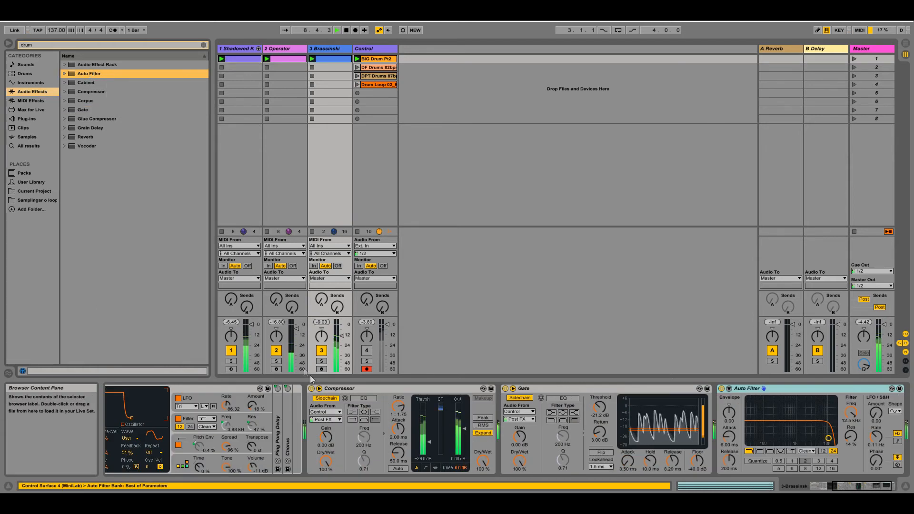
{"action": "left_click", "coordinate": [311, 389]}
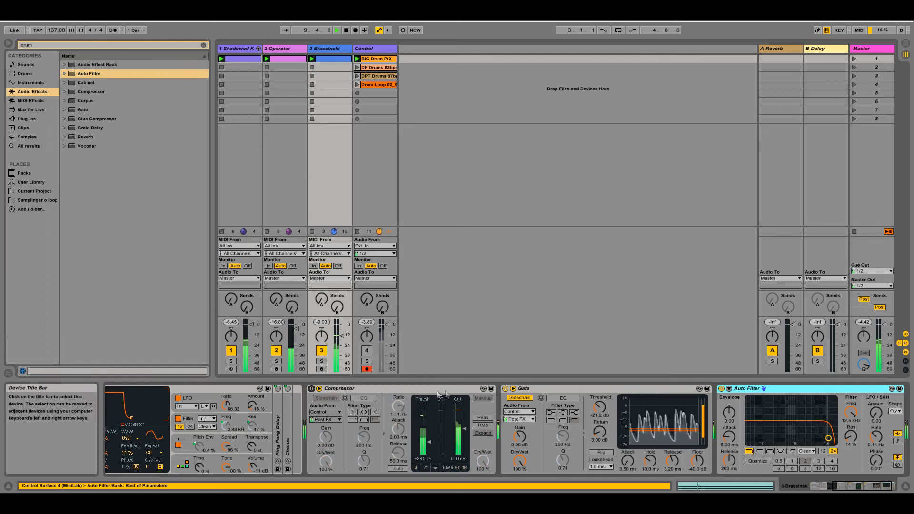
{"action": "left_click", "coordinate": [505, 389]}
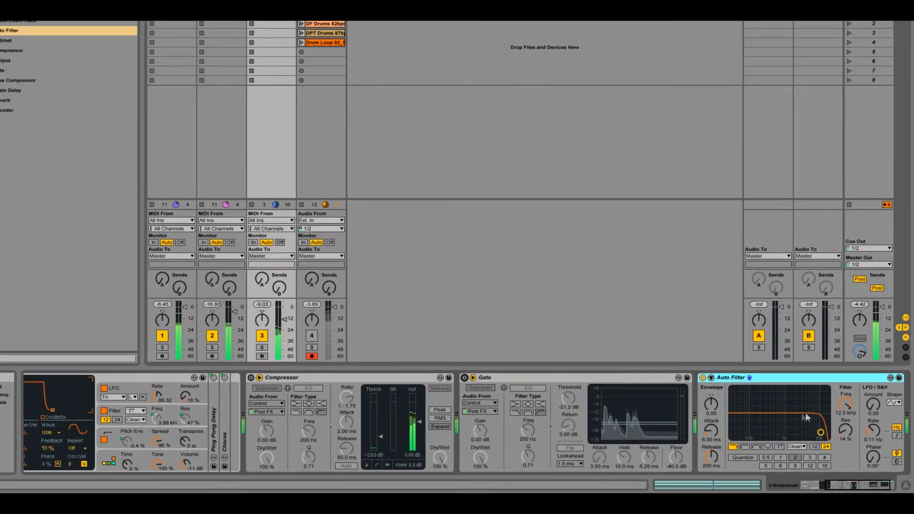
Lower the Auto Filter's frequency to 309 Hz and raise its envelope amount to 98.8
{"action": "left_click_drag", "start_coordinate": [846, 405], "coordinate": [845, 449]}
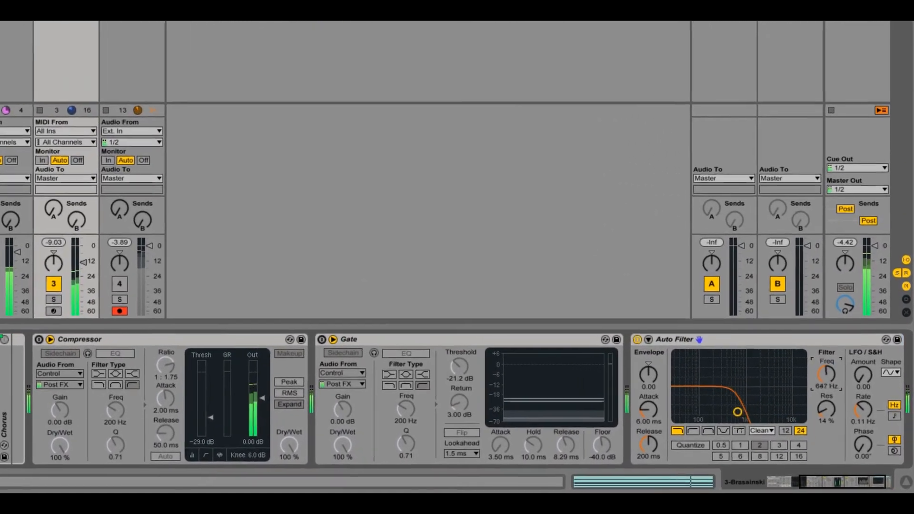
{"action": "left_click_drag", "start_coordinate": [827, 374], "coordinate": [826, 388]}
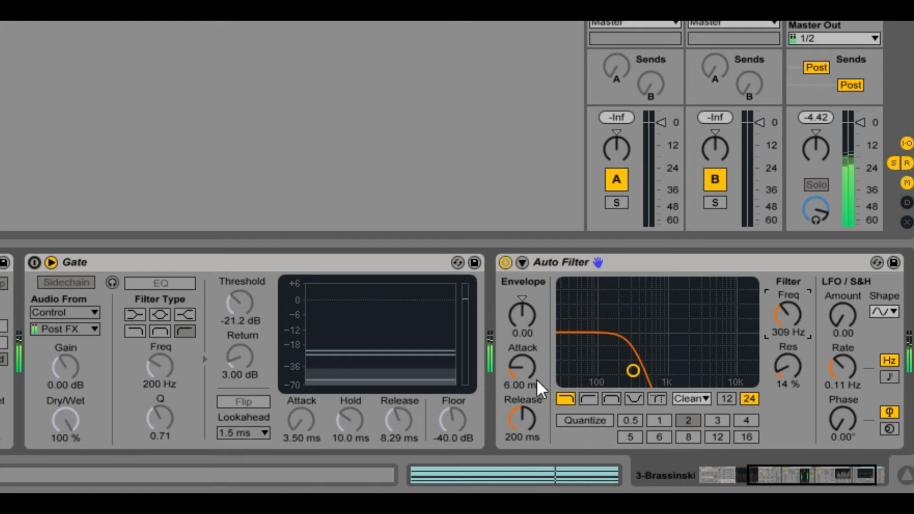
{"action": "left_click_drag", "start_coordinate": [525, 320], "coordinate": [525, 303]}
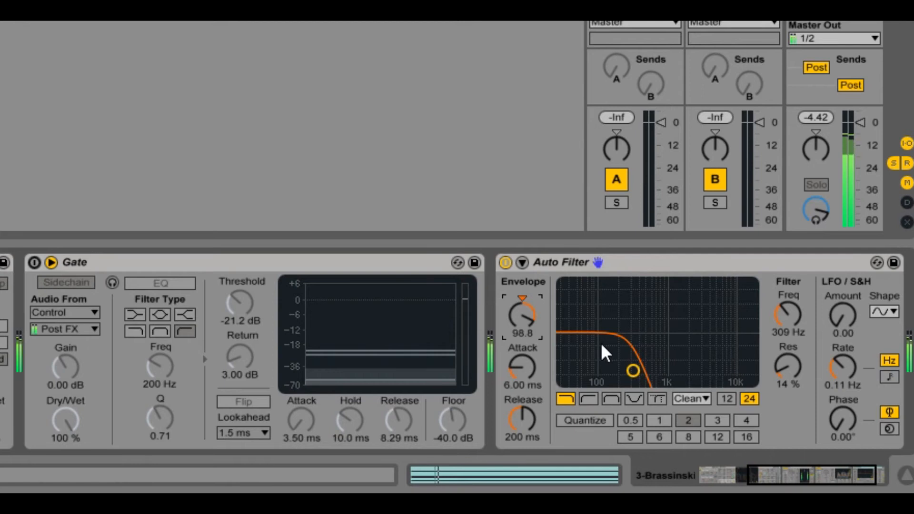
Turn on the Auto Filter's sidechain and take its input from the Control track
{"action": "left_click", "coordinate": [523, 262]}
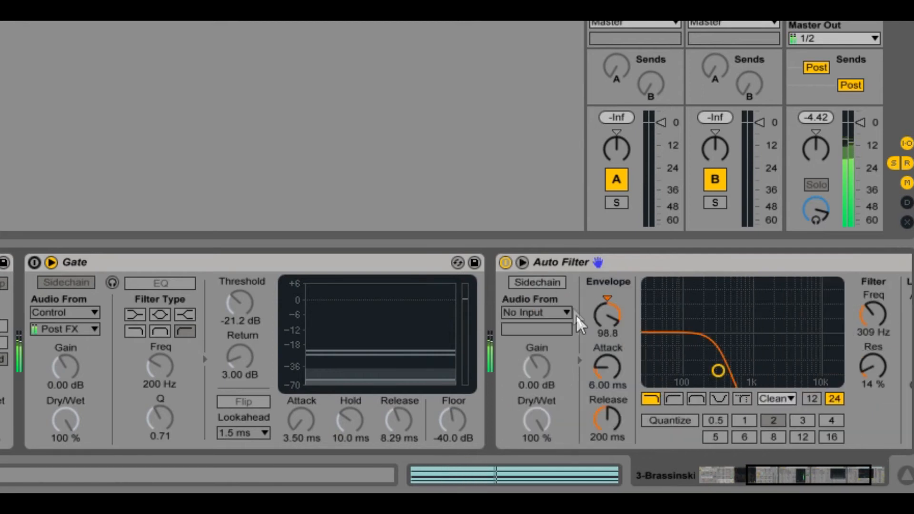
{"action": "left_click", "coordinate": [538, 282]}
{"action": "left_click", "coordinate": [543, 312]}
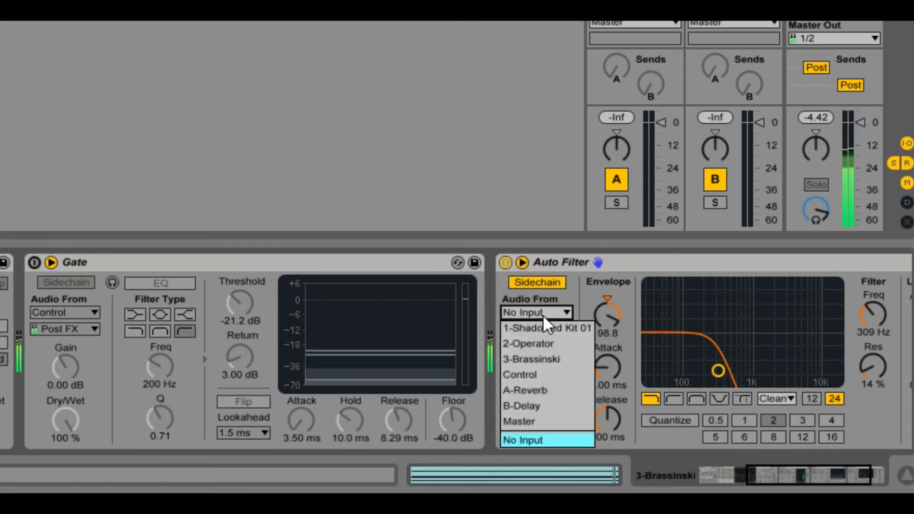
{"action": "left_click", "coordinate": [529, 372]}
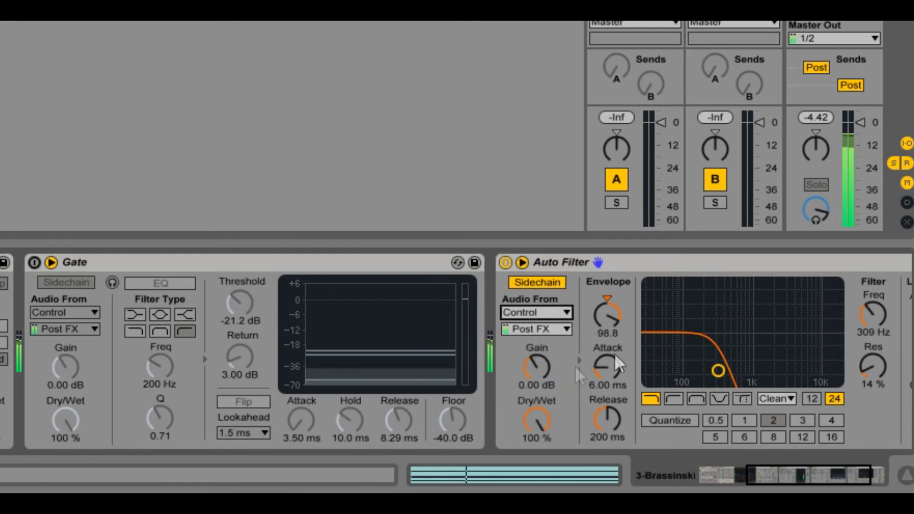
Fine-tune the Auto Filter to 25 % resonance, envelope 125 and 326 Hz, with about 3.05 dB sidechain gain
{"action": "left_click_drag", "start_coordinate": [876, 373], "coordinate": [875, 362]}
{"action": "left_click_drag", "start_coordinate": [873, 315], "coordinate": [873, 307]}
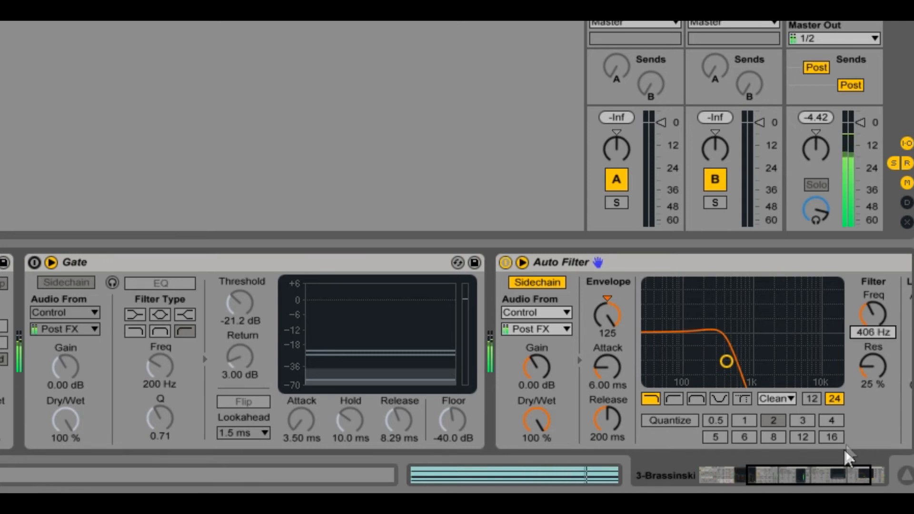
{"action": "left_click", "coordinate": [847, 470]}
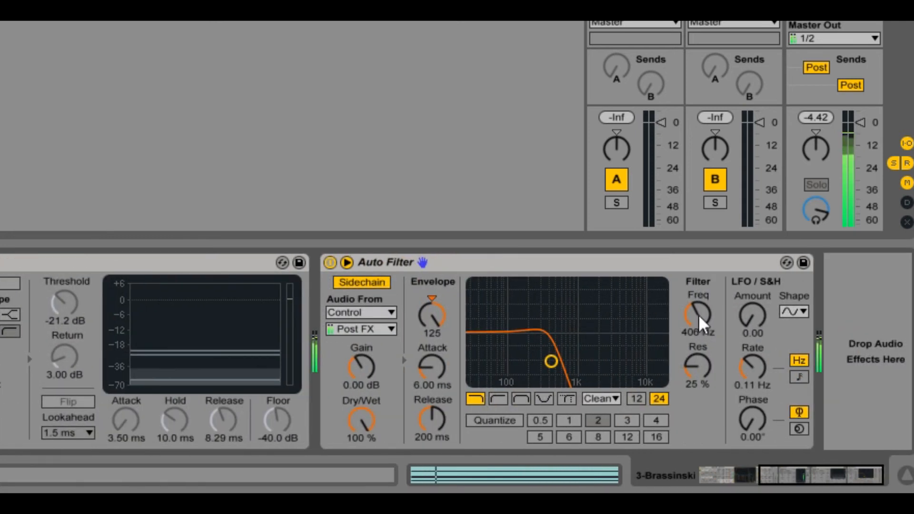
{"action": "left_click_drag", "start_coordinate": [698, 314], "coordinate": [698, 319]}
{"action": "left_click_drag", "start_coordinate": [361, 368], "coordinate": [361, 357]}
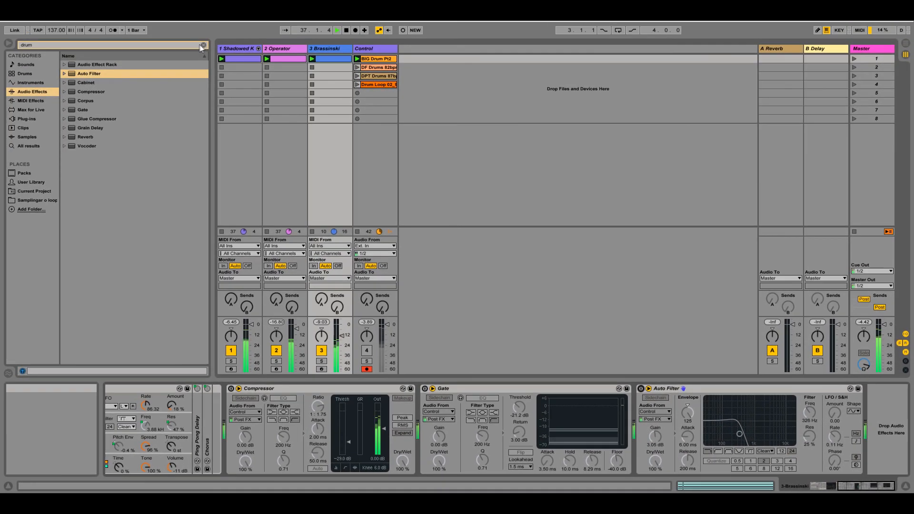
Clear the browser search, add Multiband Dynamics to Brassinski, and sidechain it to the Control track
{"action": "left_click", "coordinate": [203, 45]}
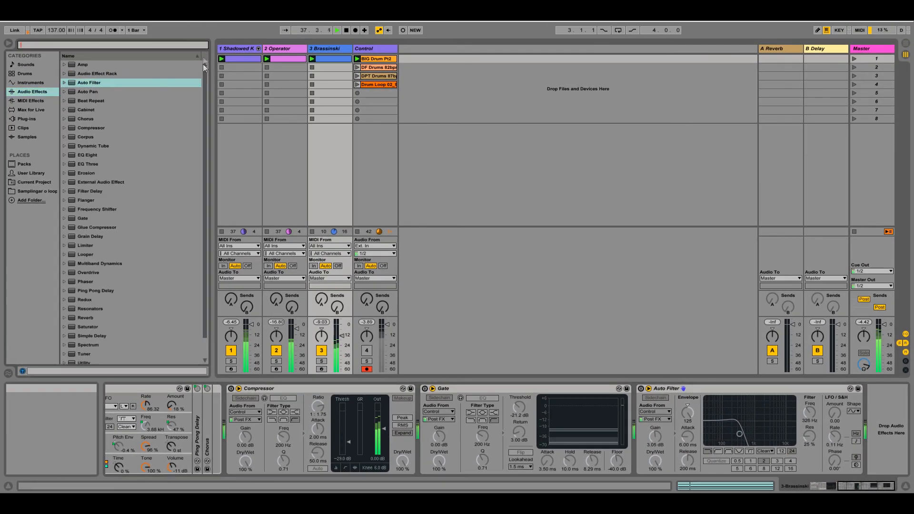
{"action": "double_click", "coordinate": [106, 263]}
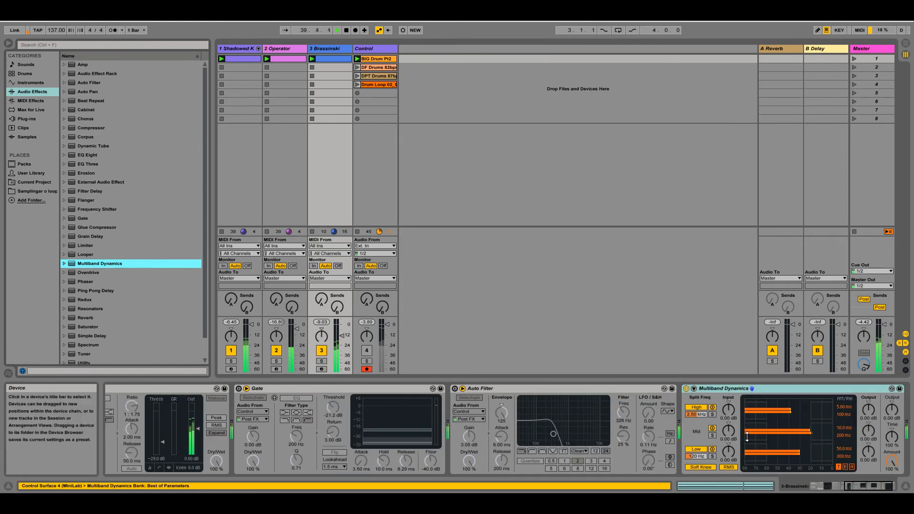
{"action": "left_click", "coordinate": [694, 389]}
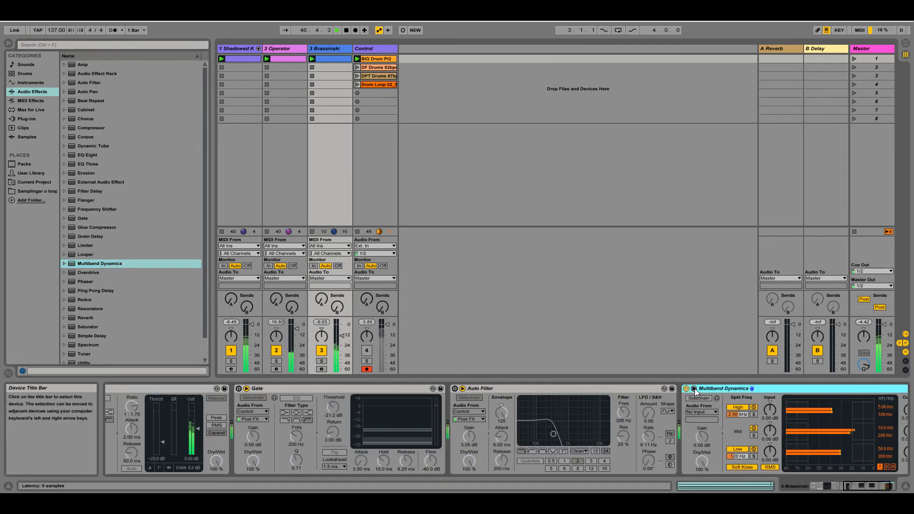
{"action": "left_click", "coordinate": [699, 398]}
{"action": "left_click", "coordinate": [702, 412]}
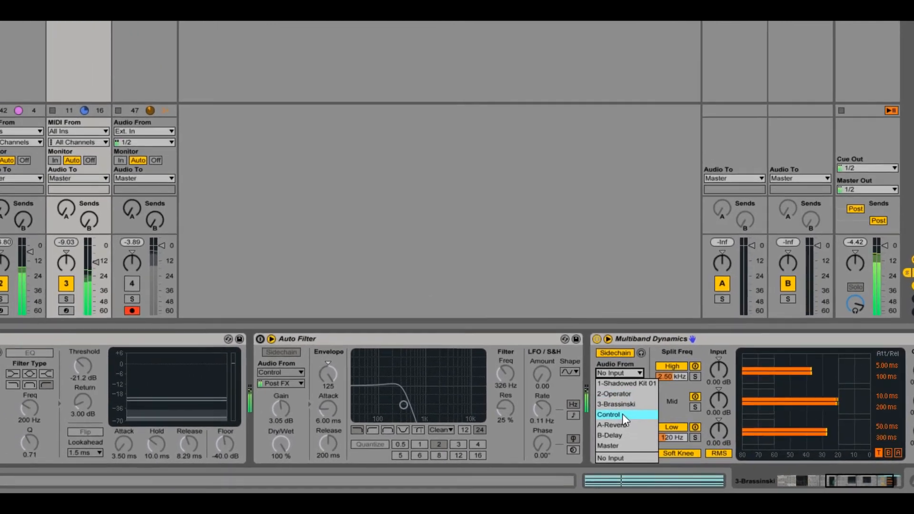
{"action": "left_click", "coordinate": [622, 414]}
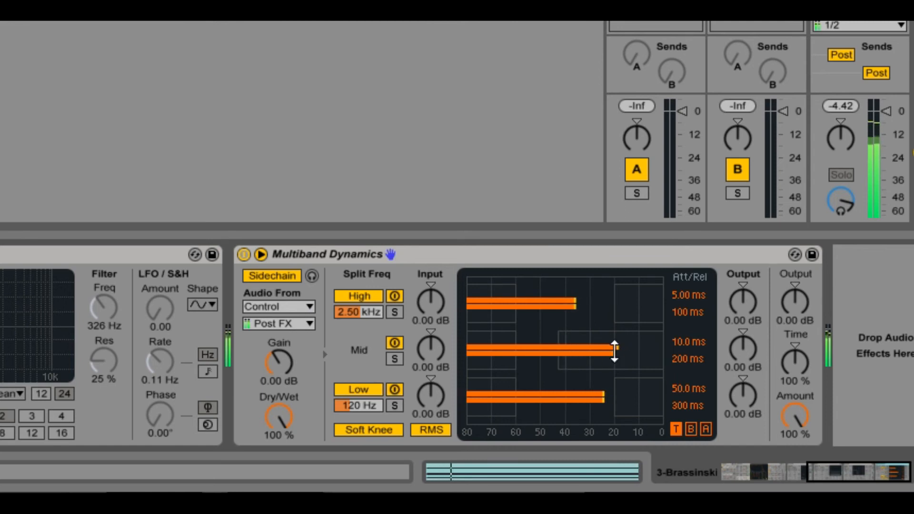
In Multiband Dynamics, expand the mid band upward, set the low split frequency to 372 Hz, and compress the low band's upper range
{"action": "left_click_drag", "start_coordinate": [614, 351], "coordinate": [638, 342]}
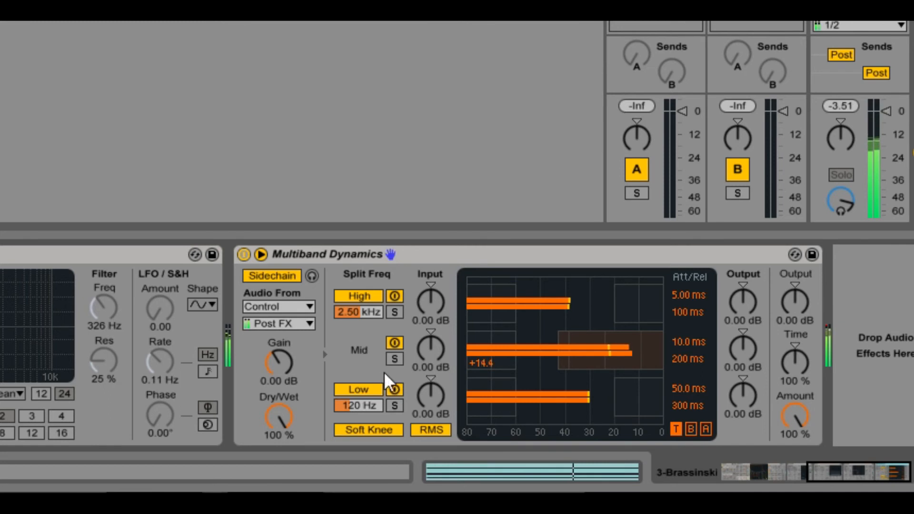
{"action": "left_click_drag", "start_coordinate": [366, 402], "coordinate": [366, 391]}
{"action": "mouse_move", "coordinate": [615, 400]}
{"action": "left_mouse_down"}
{"action": "mouse_move", "coordinate": [560, 399]}
{"action": "mouse_move", "coordinate": [616, 403]}
{"action": "mouse_move", "coordinate": [616, 413]}
{"action": "left_mouse_up"}
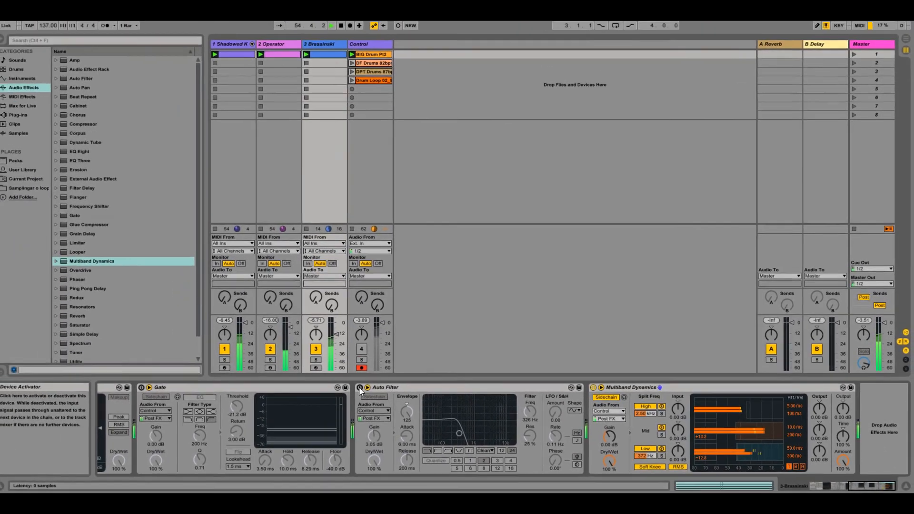
Switch Brassinski's Auto Filter, Gate and Compressor back on so all the sidechained effects run together
{"action": "left_click", "coordinate": [359, 388]}
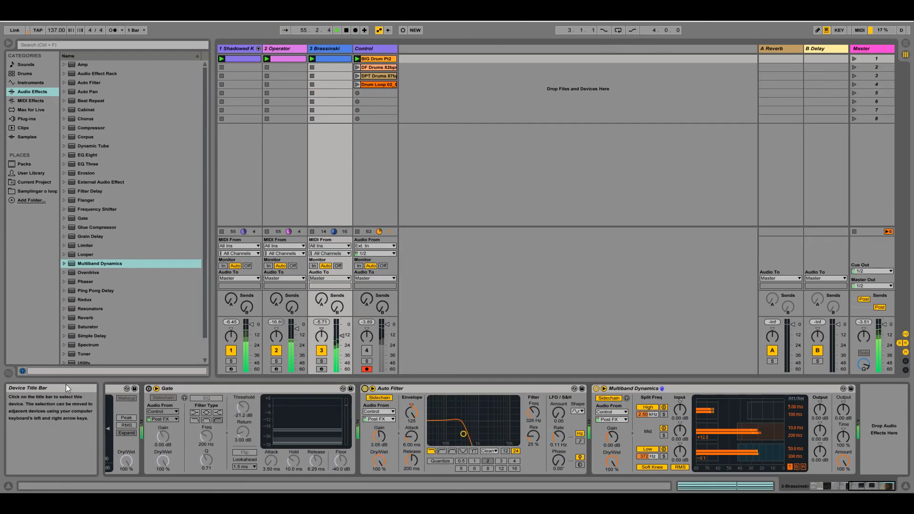
{"action": "left_click", "coordinate": [141, 388]}
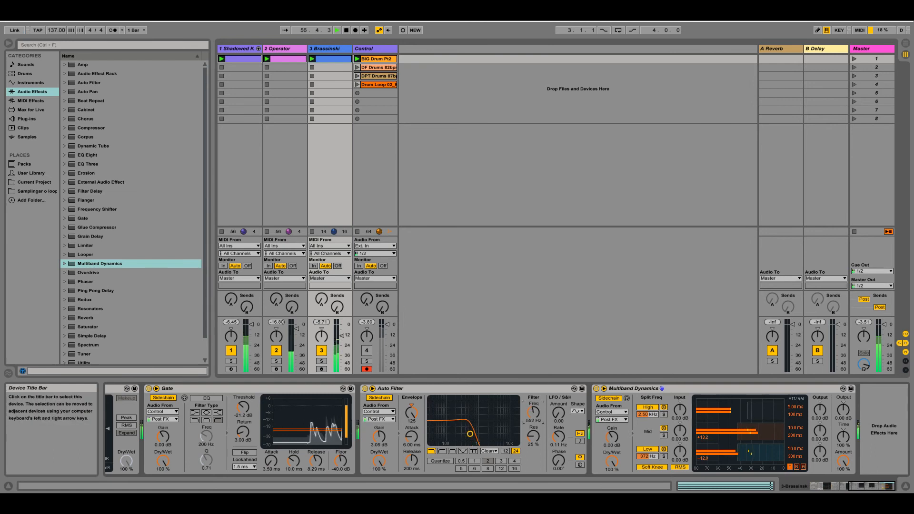
{"action": "left_click_drag", "start_coordinate": [871, 486], "coordinate": [837, 486]}
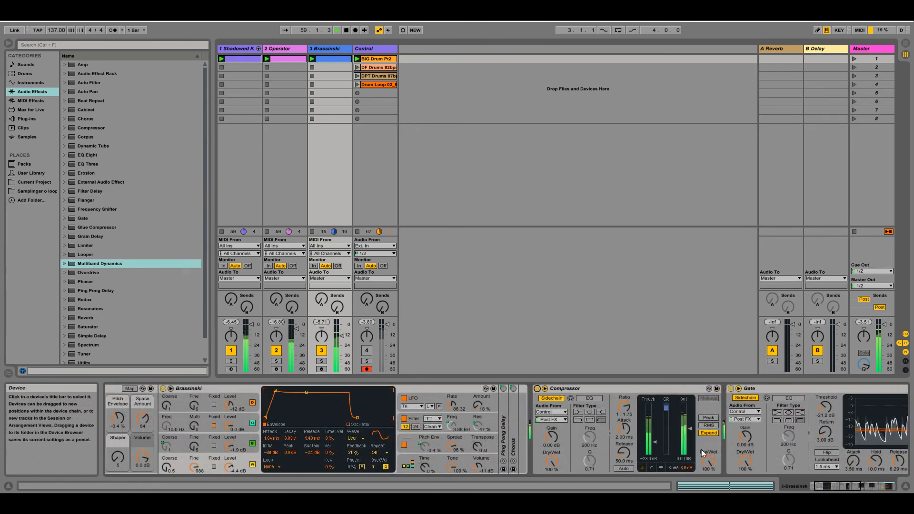
{"action": "left_click_drag", "start_coordinate": [824, 488], "coordinate": [869, 485]}
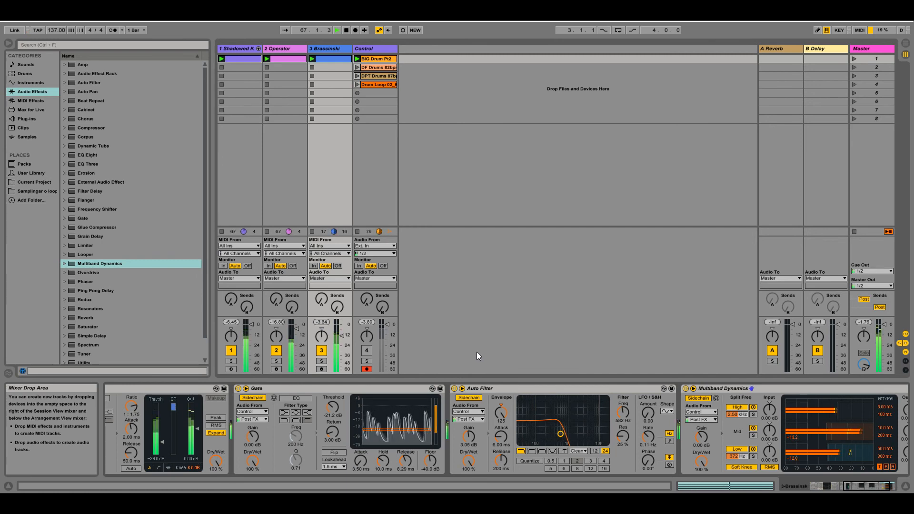
Audition the DPT Drums, DF Drums and Drum Loop 02_95 clips as sidechain sources, finishing on BIG Drum Pt2
{"action": "double_click", "coordinate": [367, 76]}
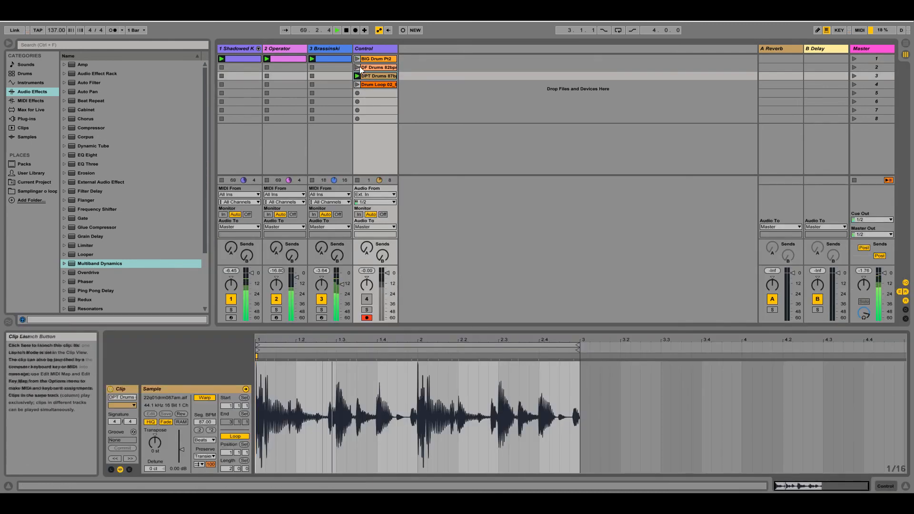
{"action": "left_click", "coordinate": [358, 67]}
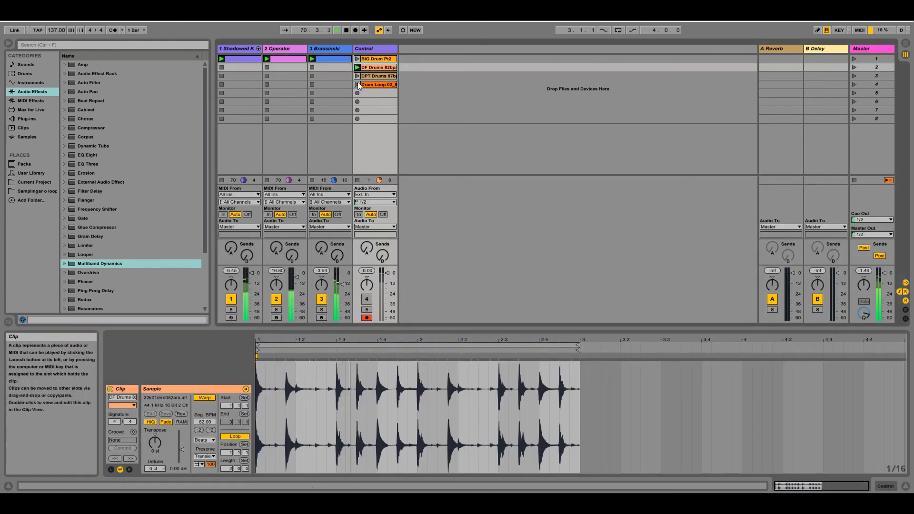
{"action": "left_click", "coordinate": [357, 84]}
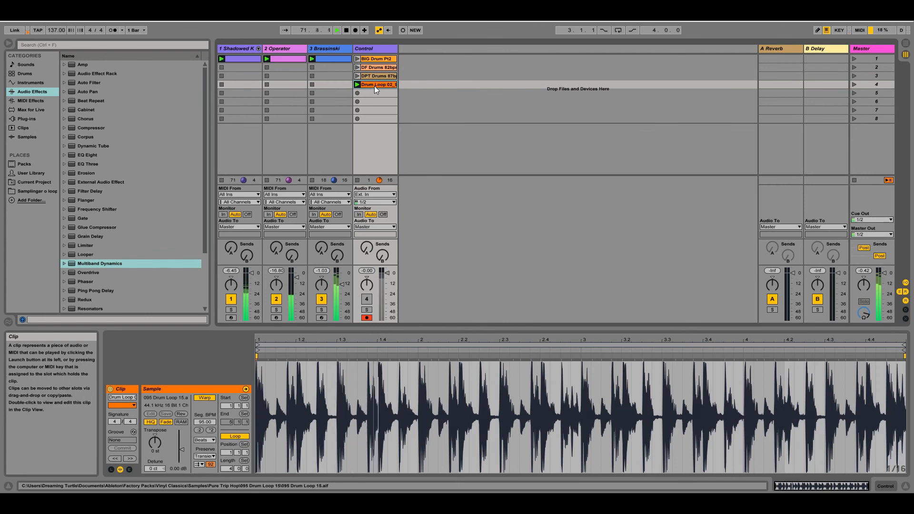
{"action": "left_click", "coordinate": [358, 59]}
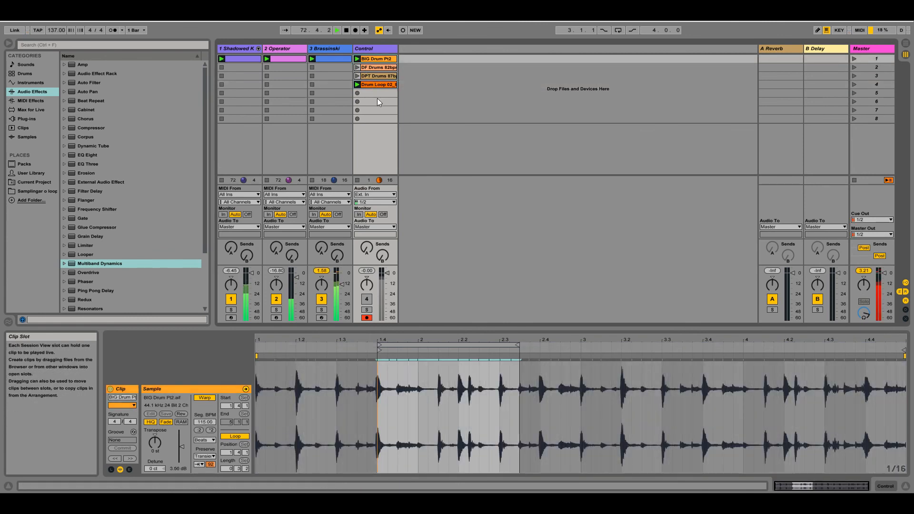
{"action": "left_click", "coordinate": [358, 67]}
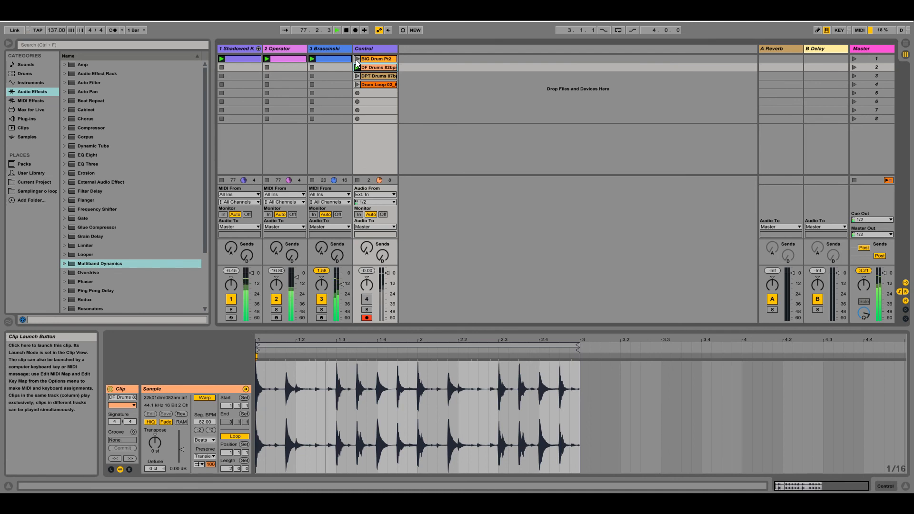
{"action": "left_click", "coordinate": [357, 59]}
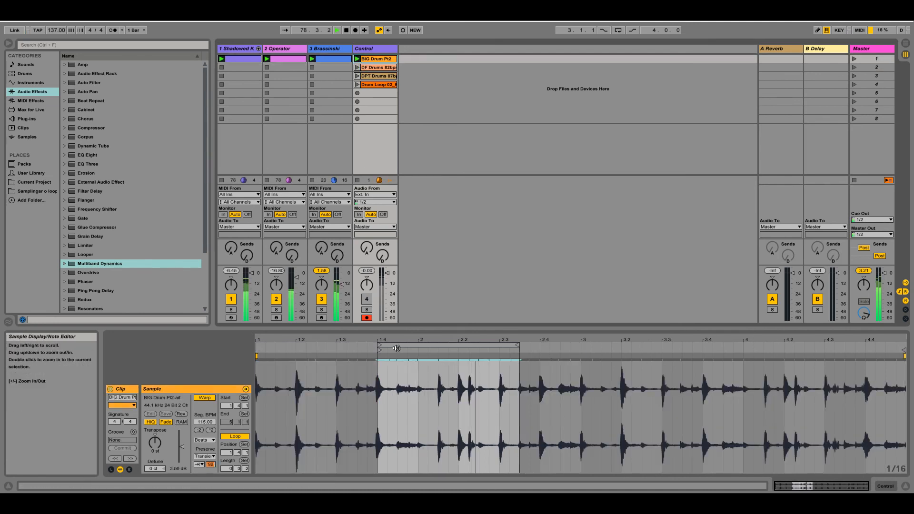
Shorten BIG Drum Pt2's loop from its start and shift the loop earlier to begin at bar 2
{"action": "left_click_drag", "start_coordinate": [379, 347], "coordinate": [434, 350]}
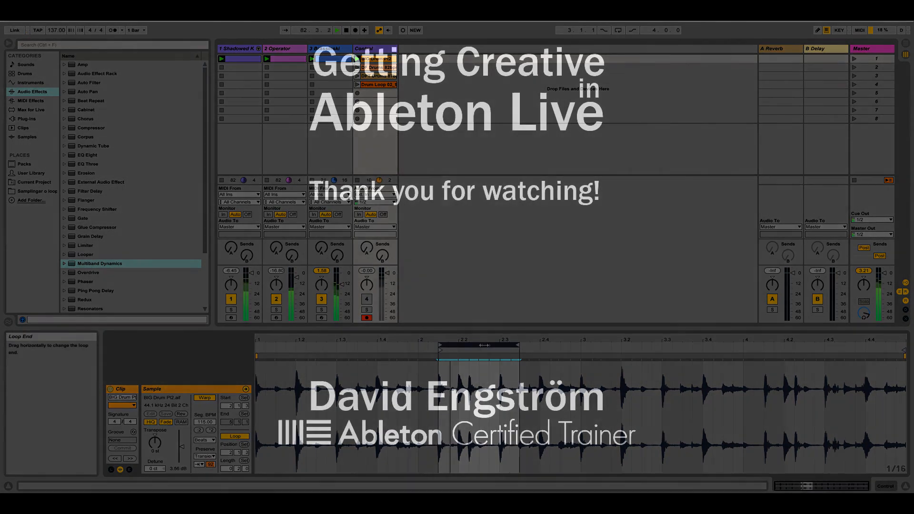
{"action": "left_click_drag", "start_coordinate": [491, 345], "coordinate": [471, 344]}
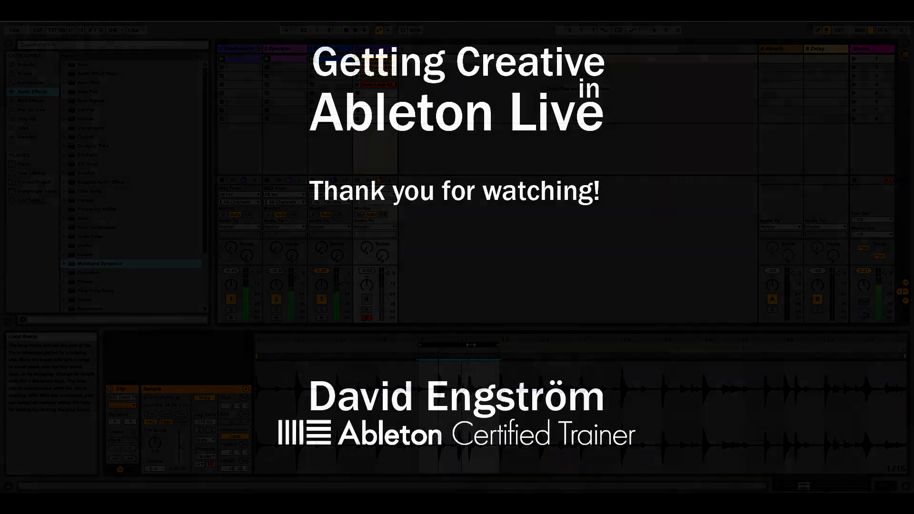